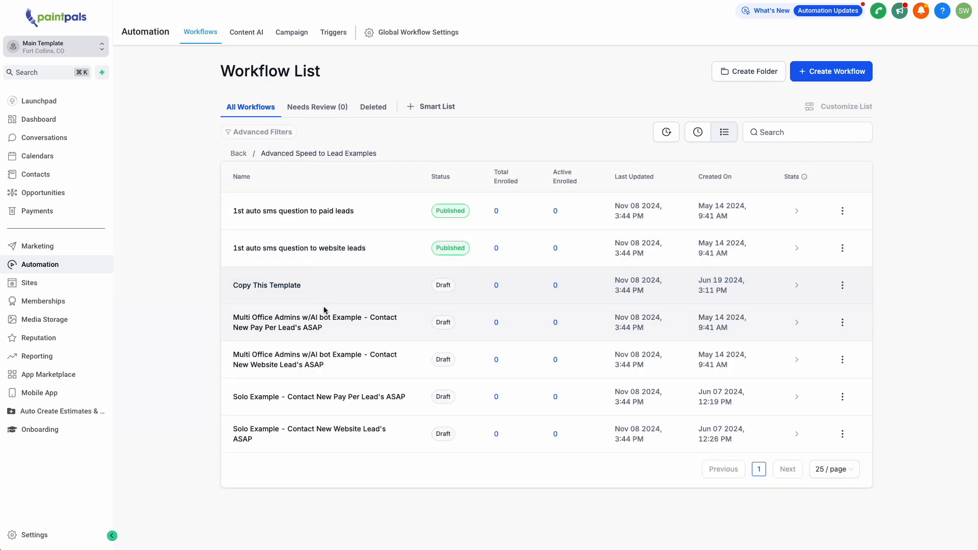
- Open the Contact Leads Fast workflow from the Speed to Lead Examples folder and switch it from Draft to Publish
{"action": "left_click", "coordinate": [239, 153]}
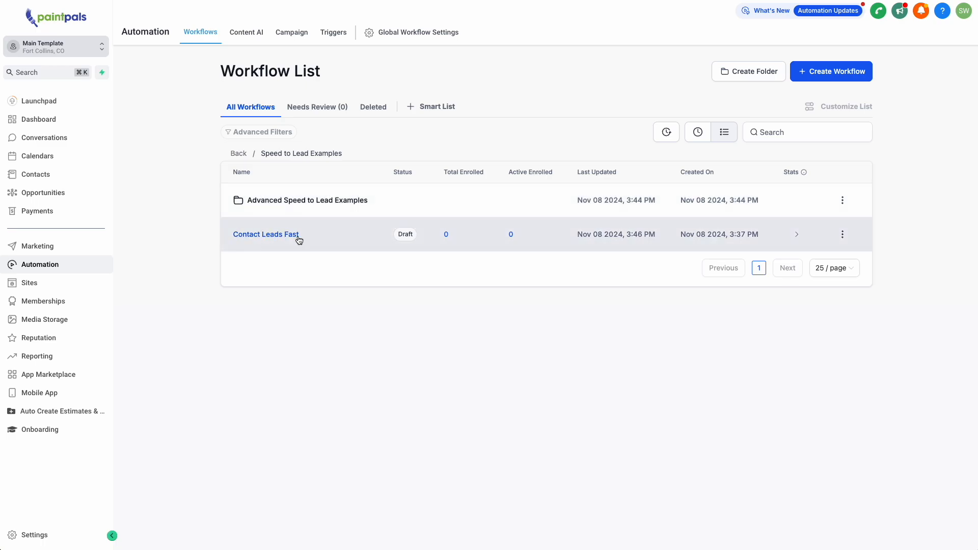
{"action": "left_click", "coordinate": [298, 235]}
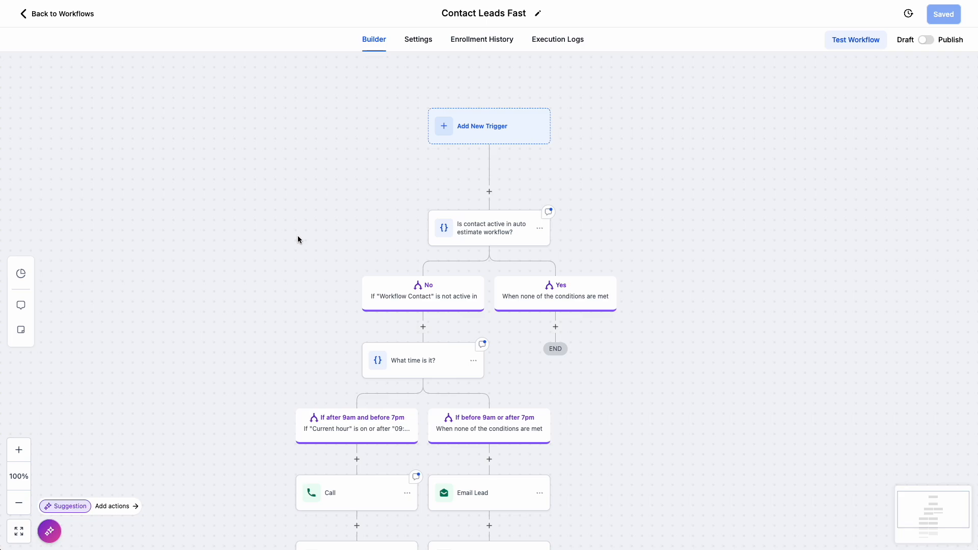
{"action": "scroll", "coordinate": [299, 240], "scroll_direction": "down", "scroll_amount": 1}
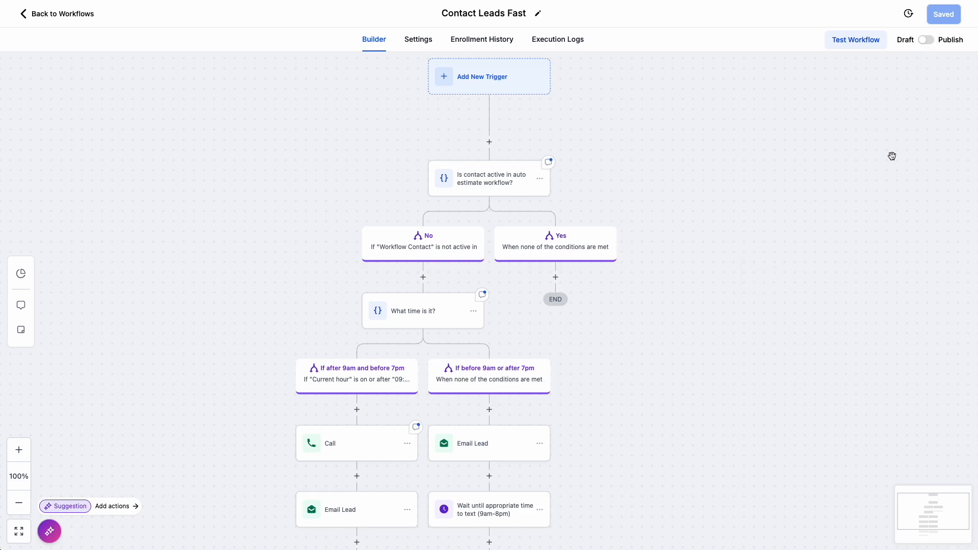
{"action": "left_click", "coordinate": [926, 39]}
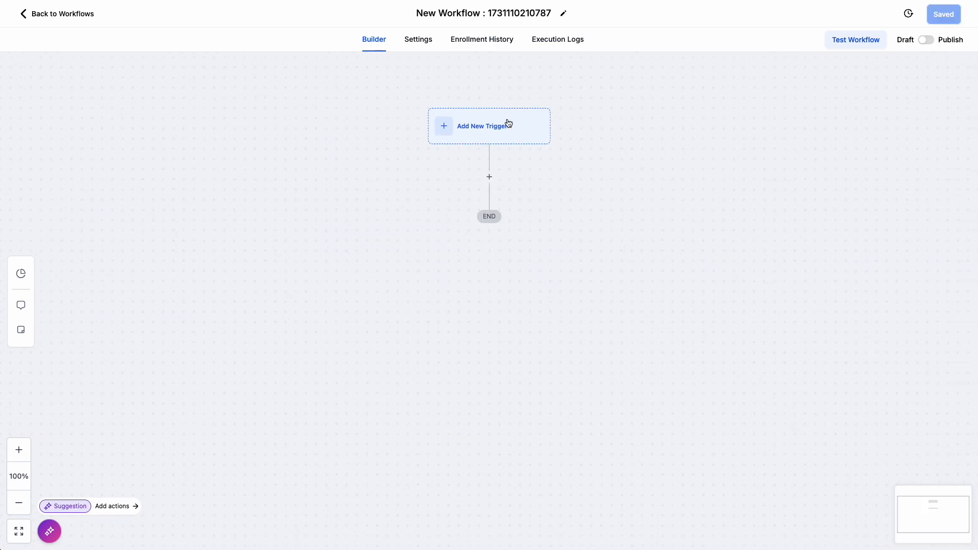
- Add a Form Submitted trigger to the new workflow, filtered to the Website Lead Form, and save the trigger
{"action": "left_click", "coordinate": [449, 124]}
{"action": "type", "text": "form"}
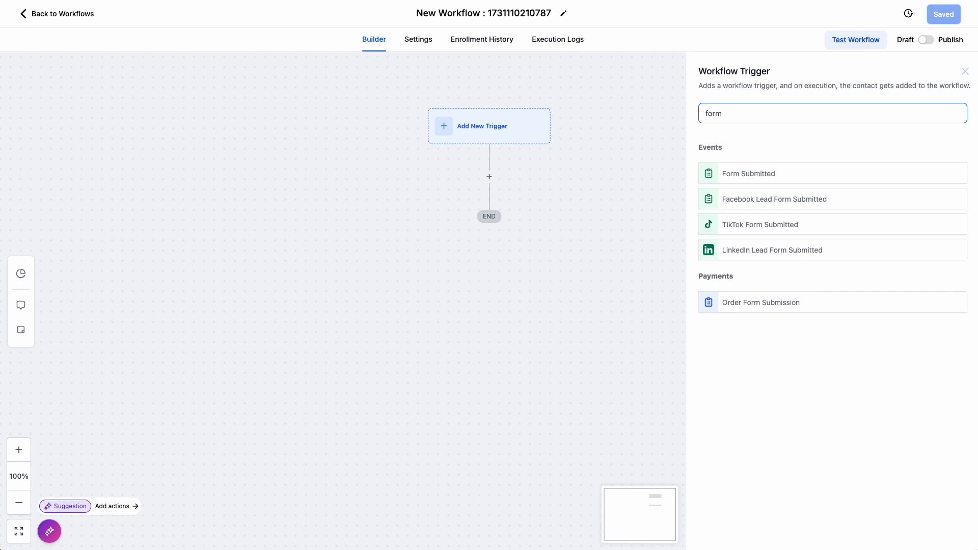
{"action": "left_click", "coordinate": [739, 173]}
{"action": "left_click", "coordinate": [574, 223]}
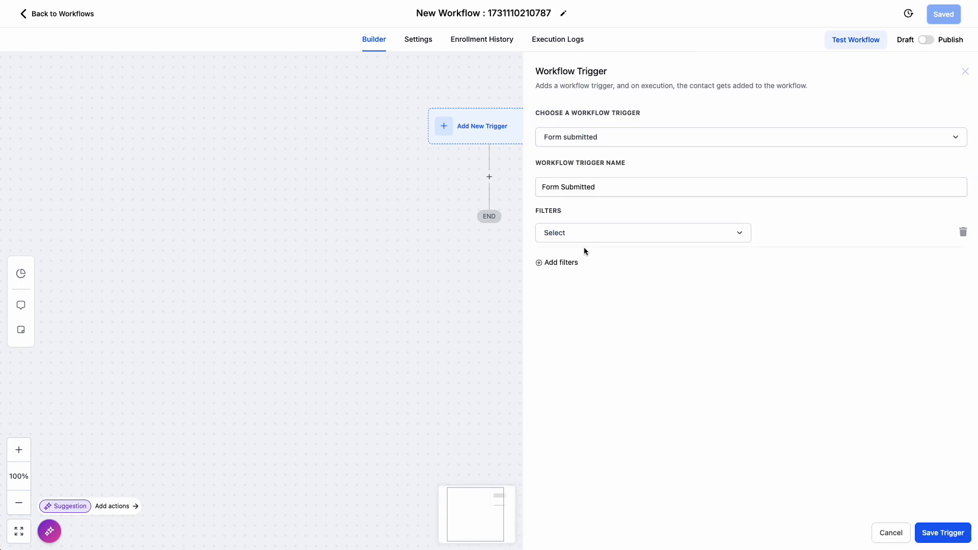
{"action": "left_click", "coordinate": [584, 239]}
{"action": "left_click", "coordinate": [566, 304]}
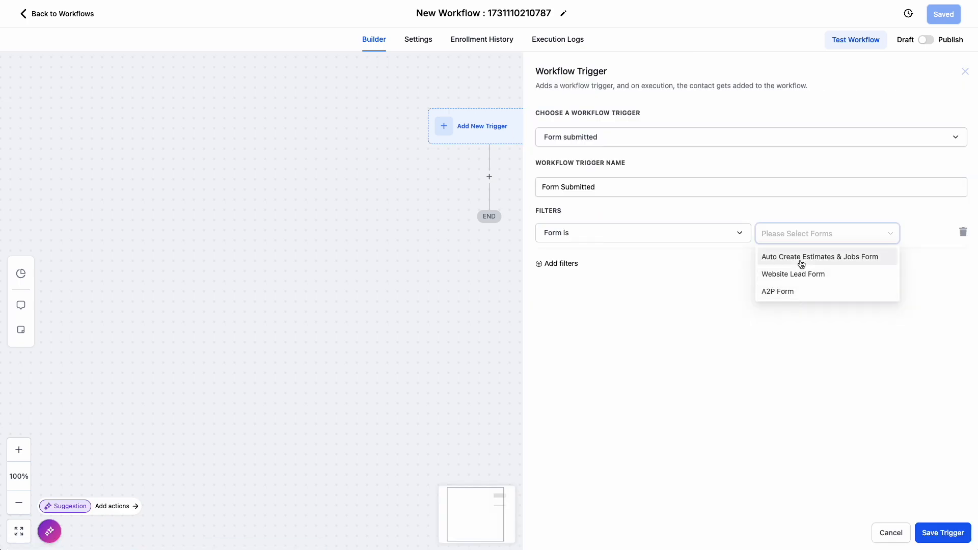
{"action": "left_click", "coordinate": [793, 274]}
{"action": "left_click", "coordinate": [942, 533]}
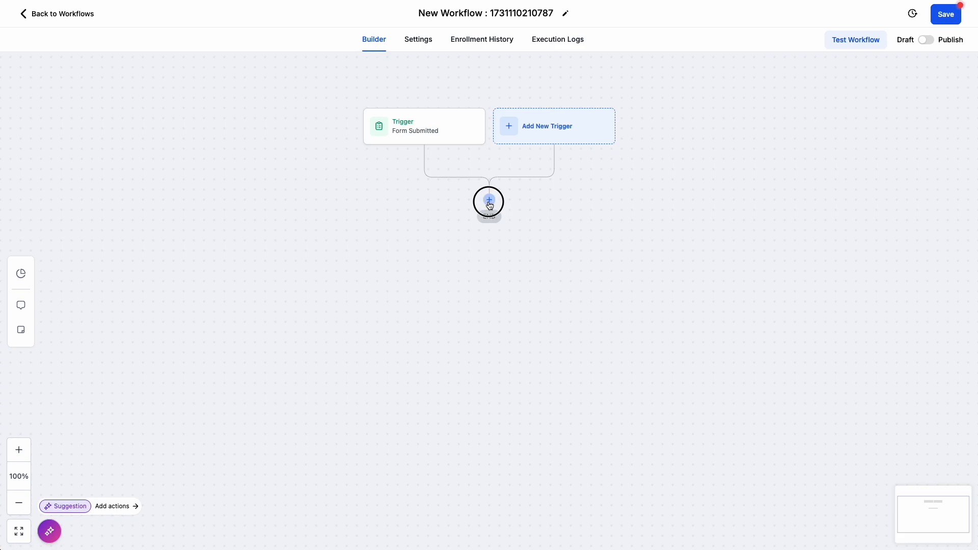
- Add an Add To Workflow action below the trigger that sends contacts to Contact Leads Fast, and save the action
{"action": "left_click", "coordinate": [489, 200]}
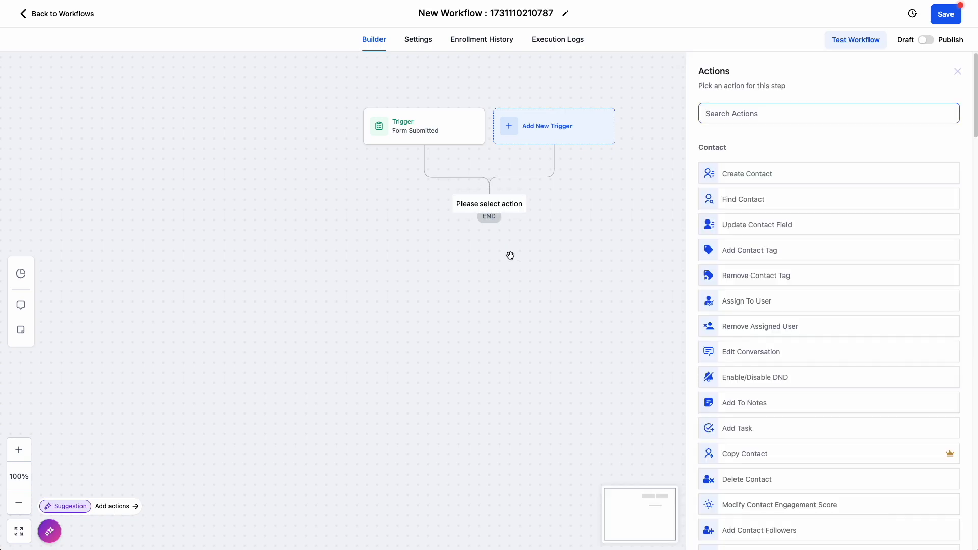
{"action": "type", "text": "work"}
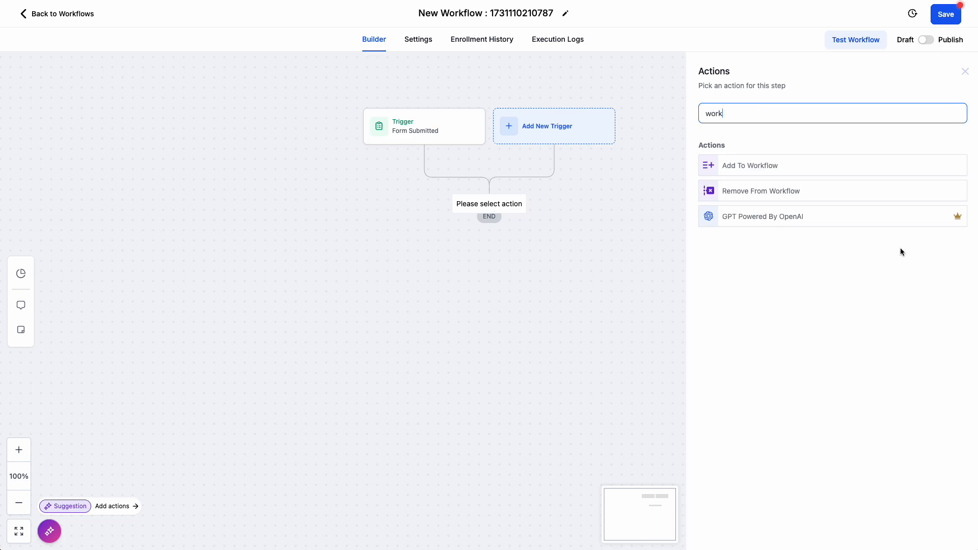
{"action": "double_click", "coordinate": [754, 136]}
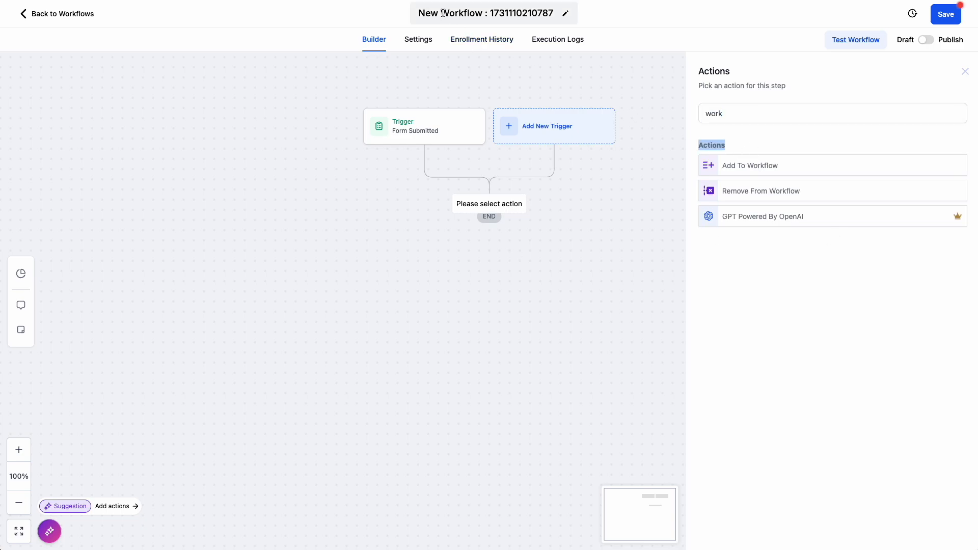
{"action": "left_click_drag", "start_coordinate": [441, 13], "coordinate": [480, 13]}
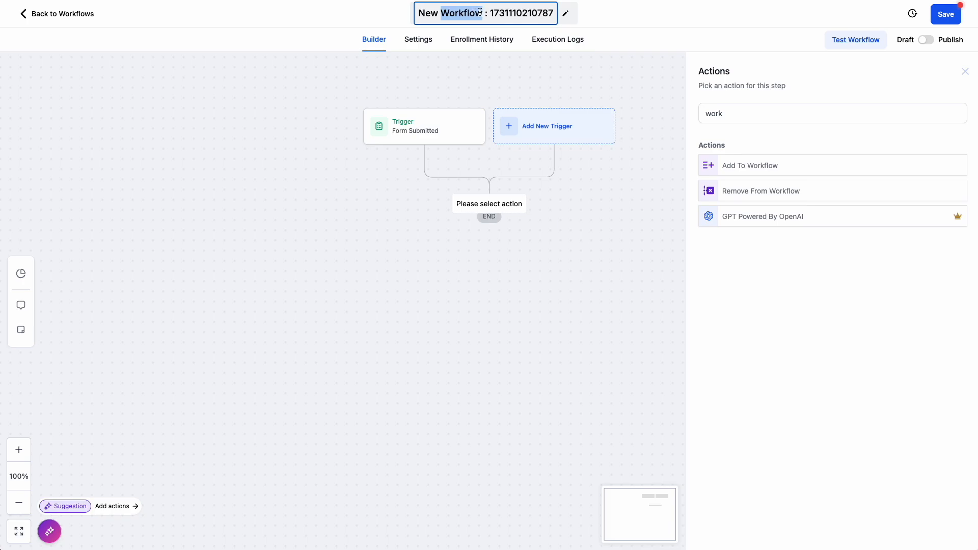
{"action": "left_click", "coordinate": [755, 172]}
{"action": "left_click", "coordinate": [747, 183]}
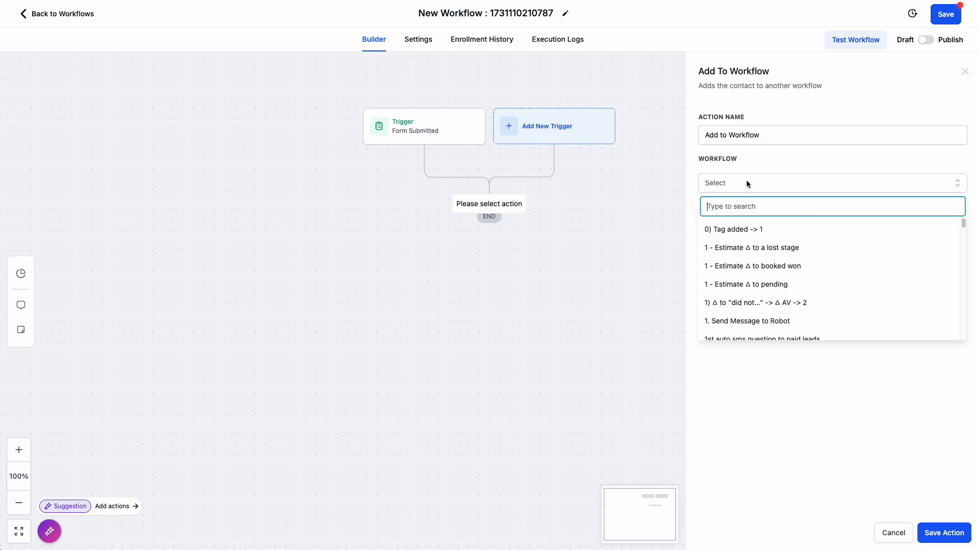
{"action": "type", "text": "contact lea"}
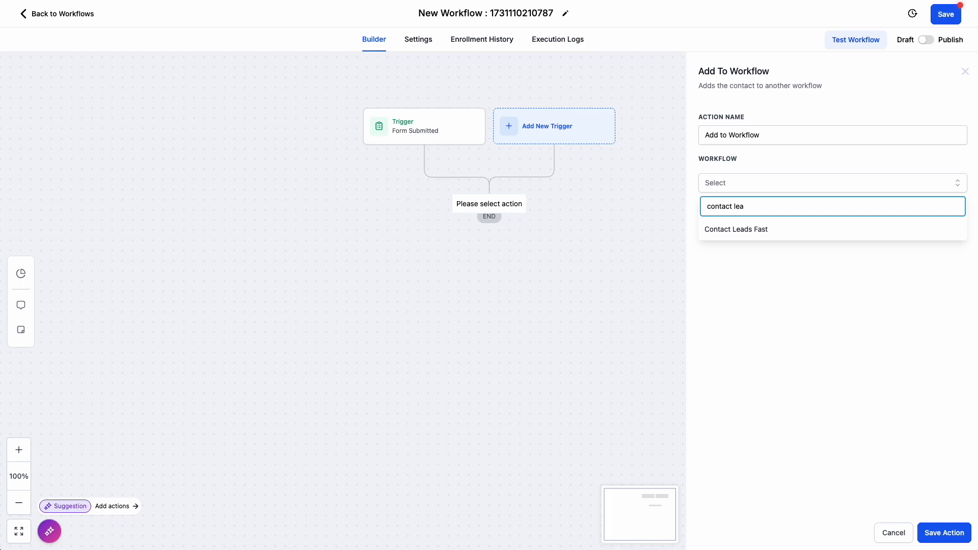
{"action": "left_click", "coordinate": [744, 234]}
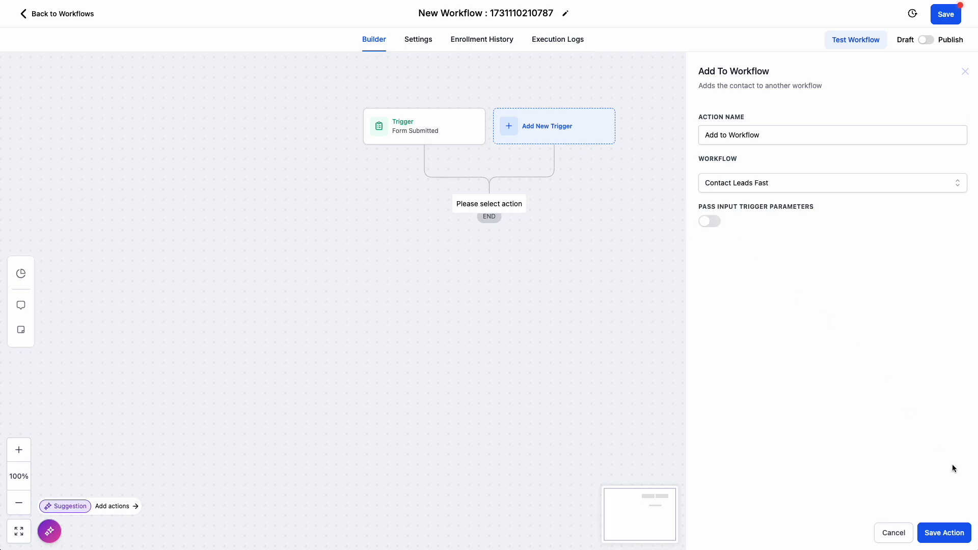
{"action": "left_click", "coordinate": [944, 533]}
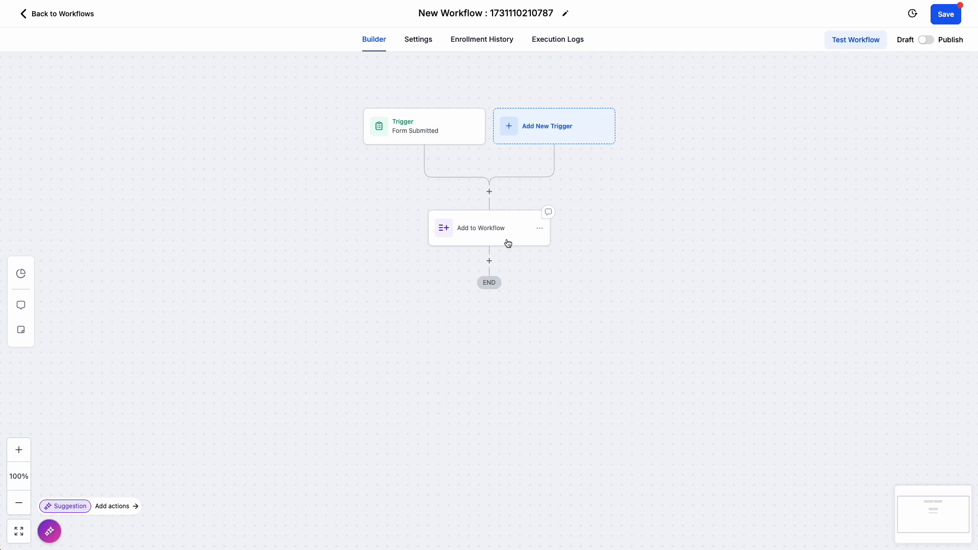
{"action": "left_click", "coordinate": [508, 243]}
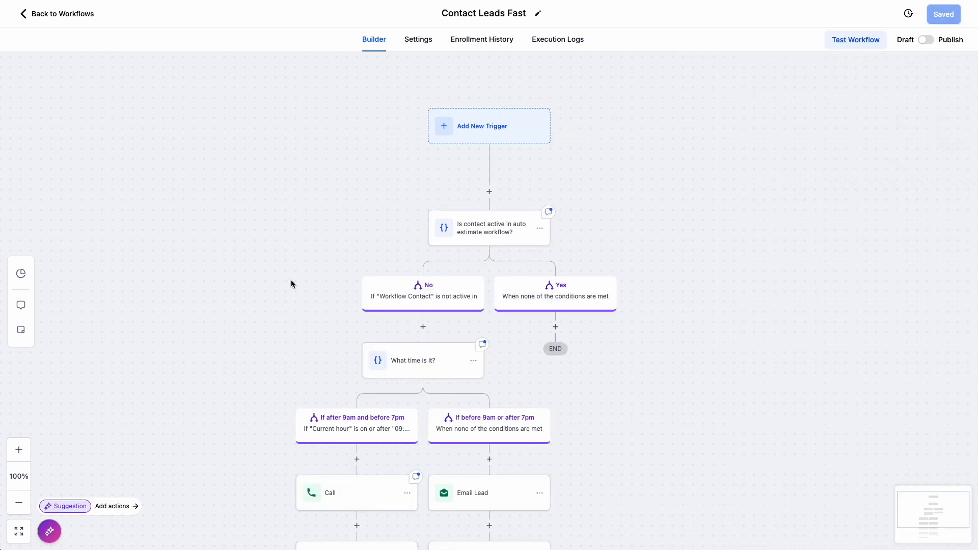
- Start an Opportunity Created trigger in the Contact Leads Fast workflow with an In pipeline filter set to Leads
{"action": "left_click", "coordinate": [498, 130]}
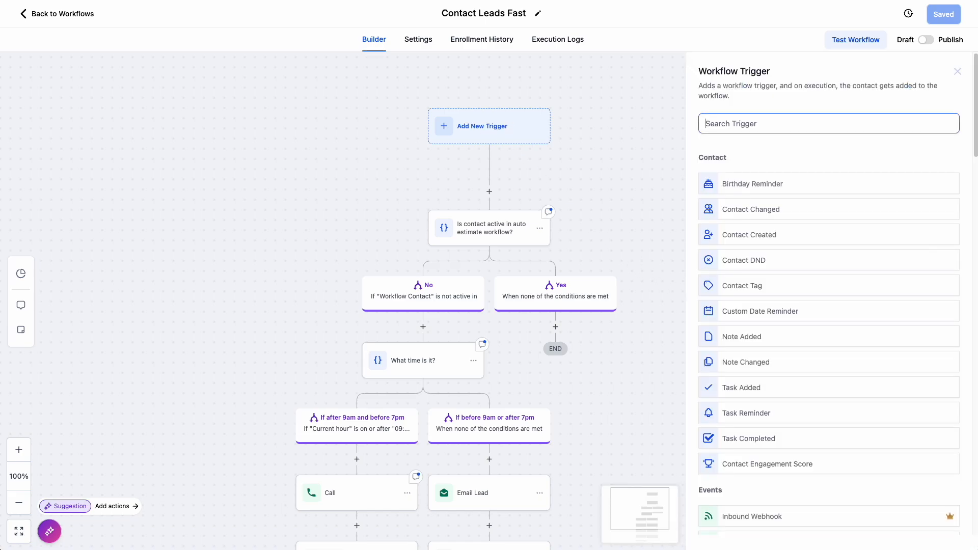
{"action": "type", "text": "opp"}
{"action": "left_click", "coordinate": [785, 203]}
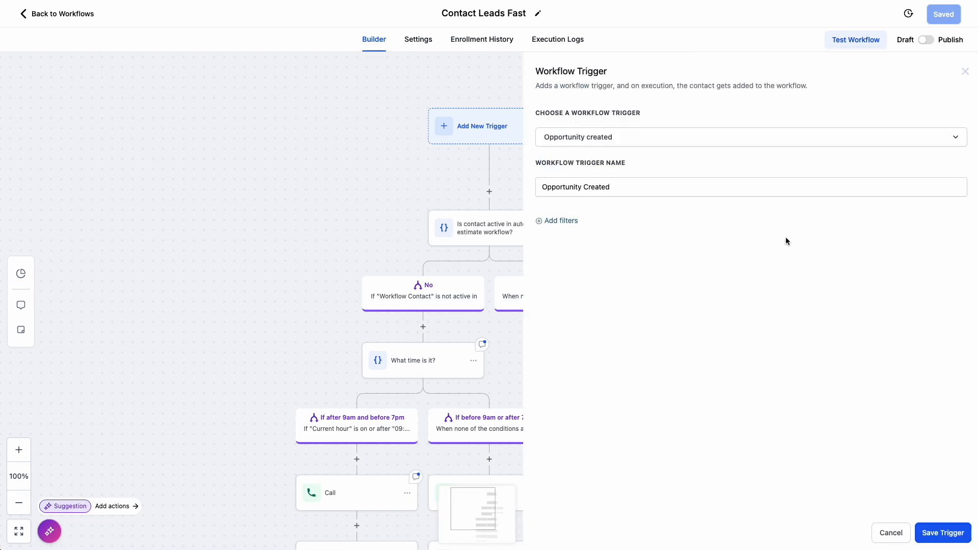
{"action": "left_click", "coordinate": [555, 220]}
{"action": "left_click", "coordinate": [609, 236]}
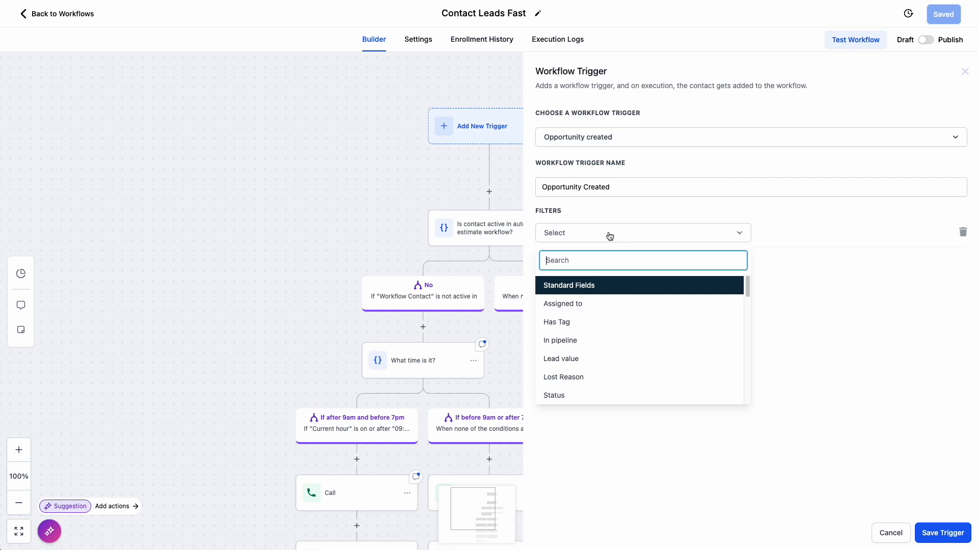
{"action": "left_click", "coordinate": [568, 338]}
{"action": "left_click", "coordinate": [783, 233]}
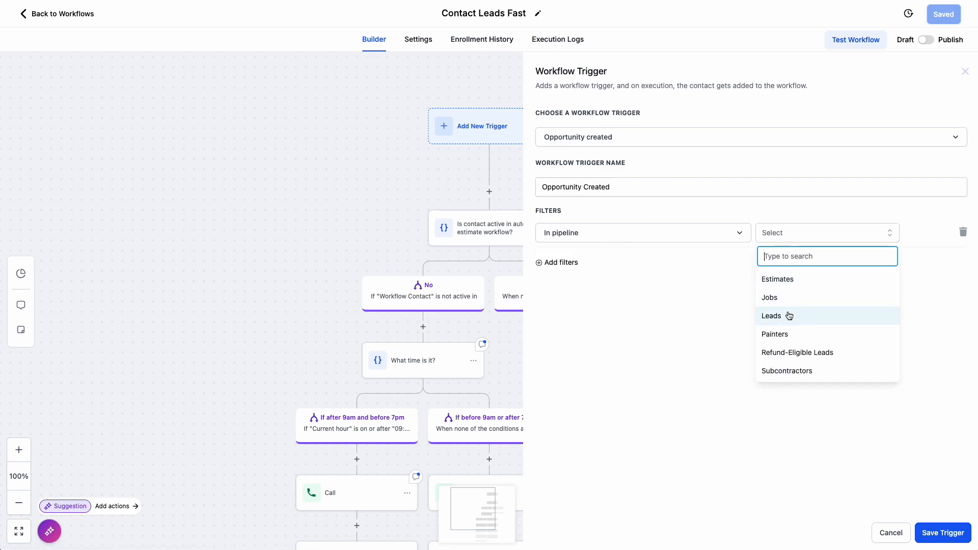
{"action": "left_click", "coordinate": [790, 316]}
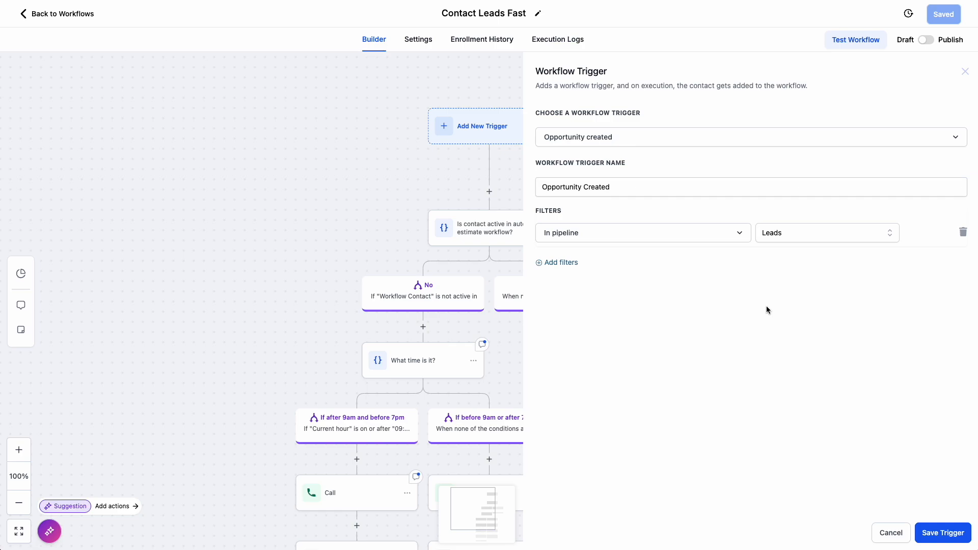
- Add a second filter to the Opportunity Created trigger that sets Pipeline stage to New
{"action": "left_click", "coordinate": [559, 263]}
{"action": "left_click", "coordinate": [622, 267]}
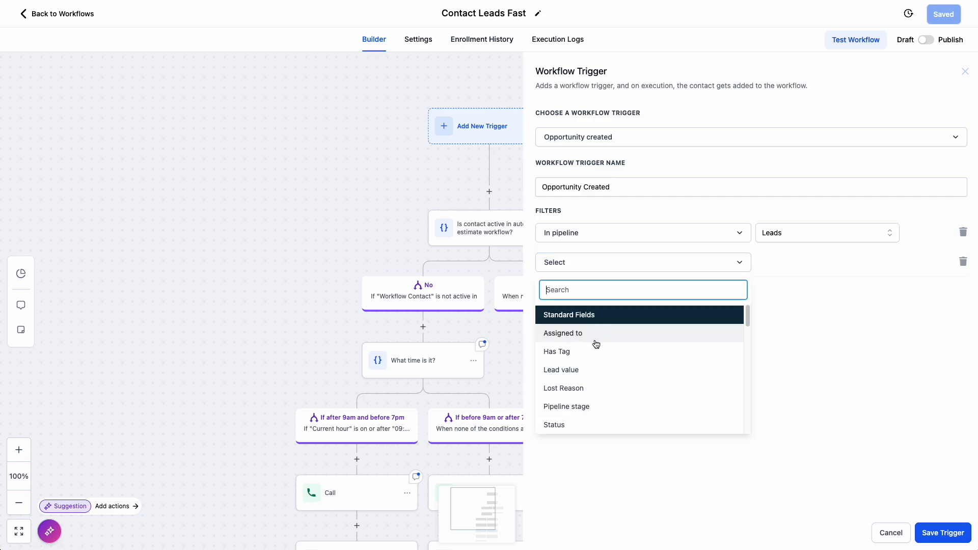
{"action": "left_click", "coordinate": [577, 412]}
{"action": "left_click", "coordinate": [772, 262]}
{"action": "left_click", "coordinate": [769, 308]}
- Name the trigger "New lead created" and save it
{"action": "left_click_drag", "start_coordinate": [618, 187], "coordinate": [512, 189]}
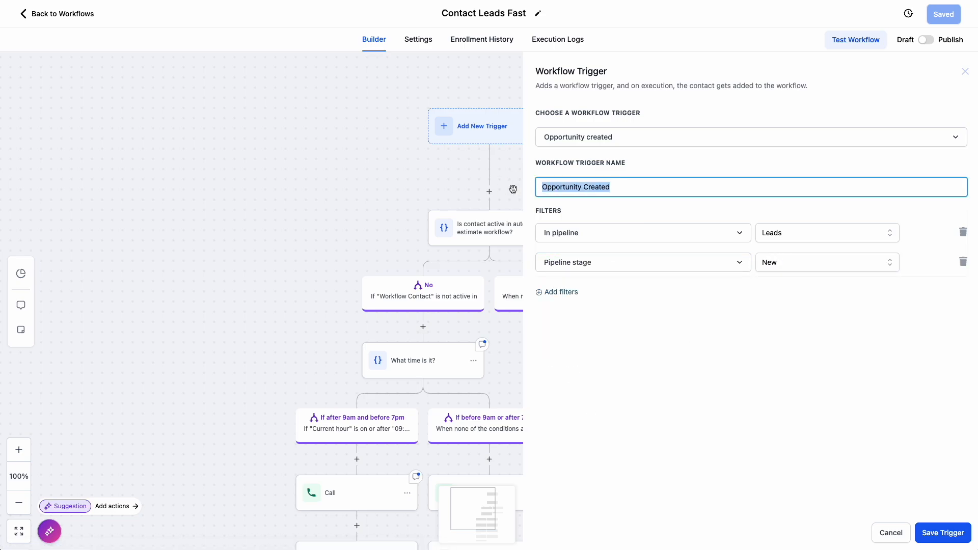
{"action": "type", "text": "New lead c"}
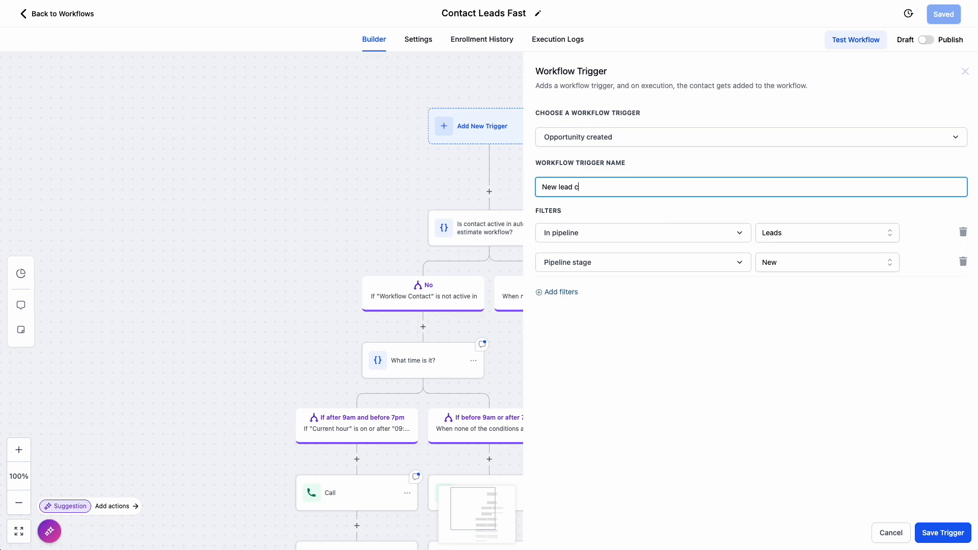
{"action": "type", "text": "reated"}
{"action": "left_click", "coordinate": [943, 533]}
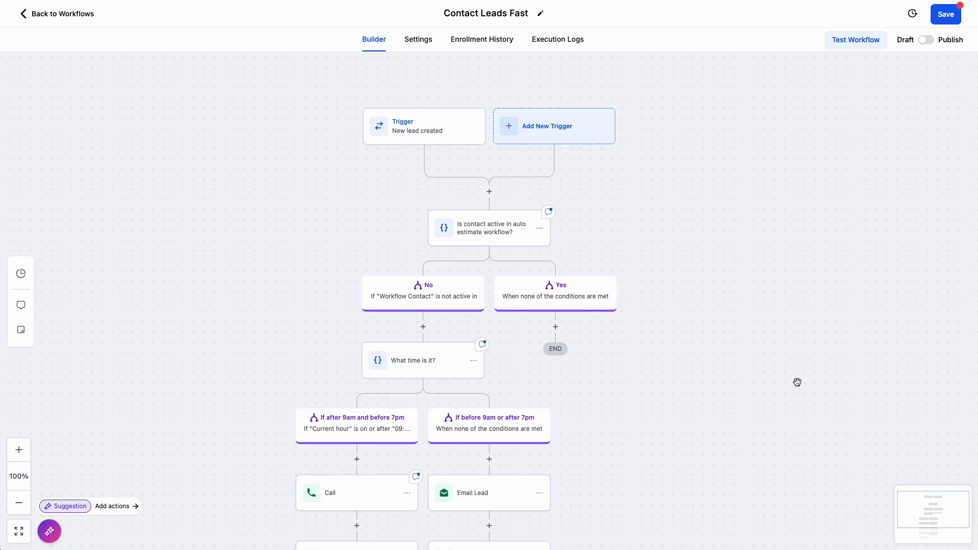
- Read the note attached to the "Is contact active in auto estimate workflow?" condition, and close it
{"action": "scroll", "coordinate": [797, 382], "scroll_direction": "down", "scroll_amount": 1}
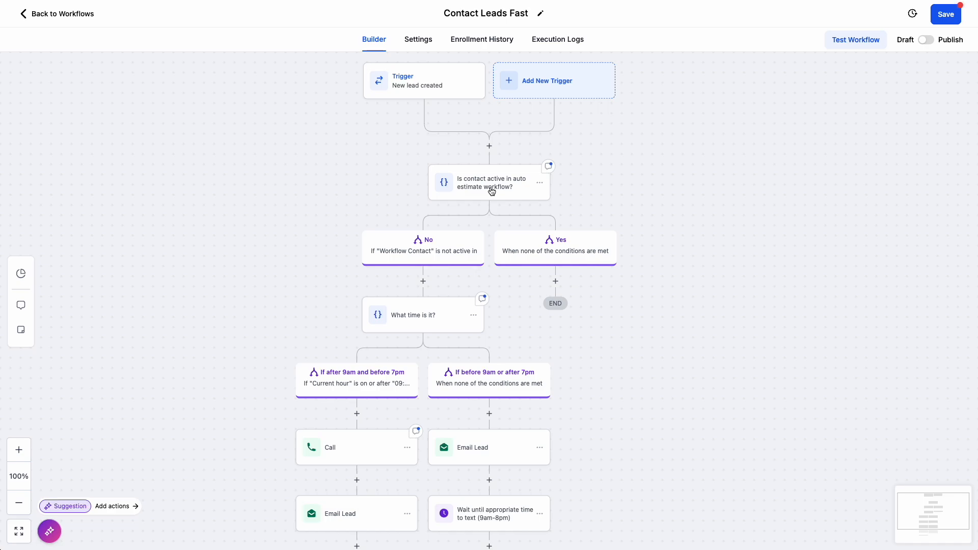
{"action": "left_click", "coordinate": [549, 167]}
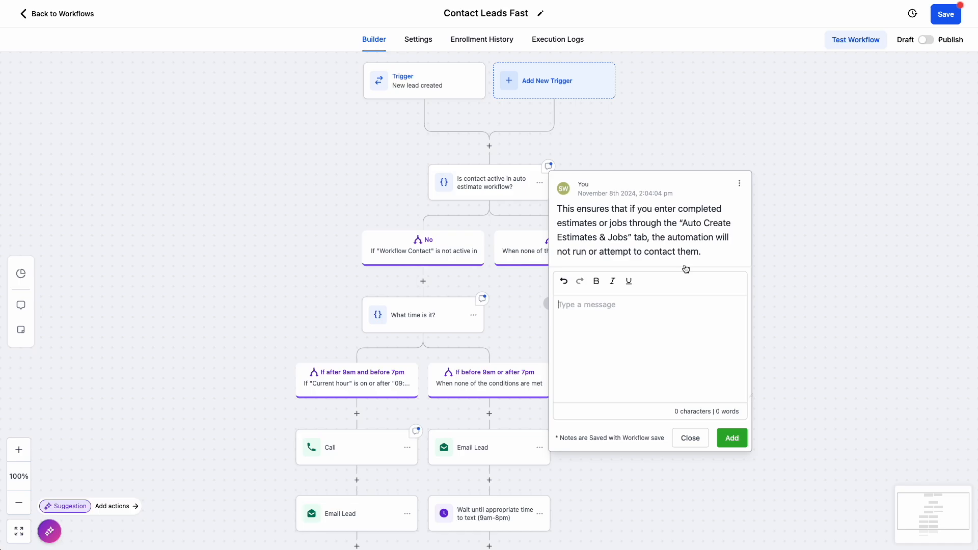
{"action": "left_click", "coordinate": [690, 441]}
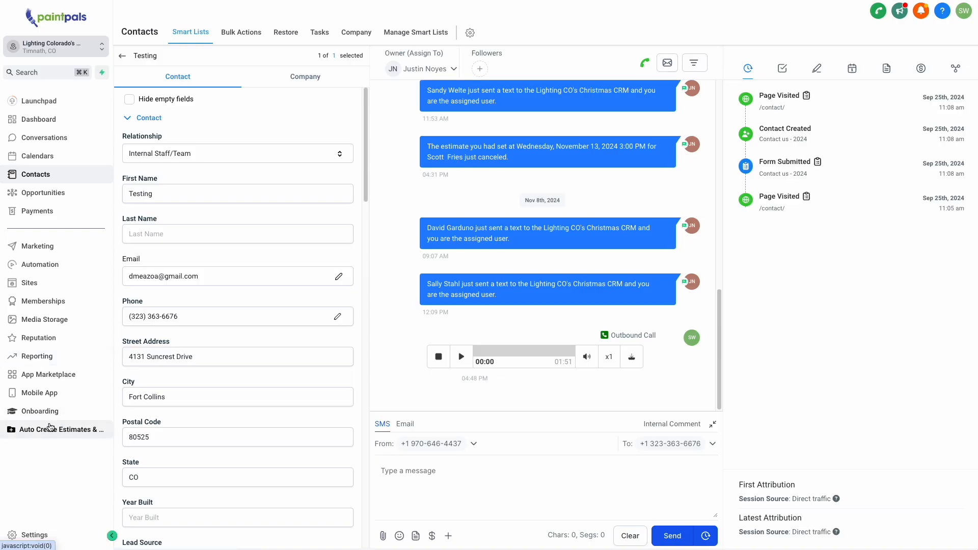
{"action": "left_click", "coordinate": [52, 431]}
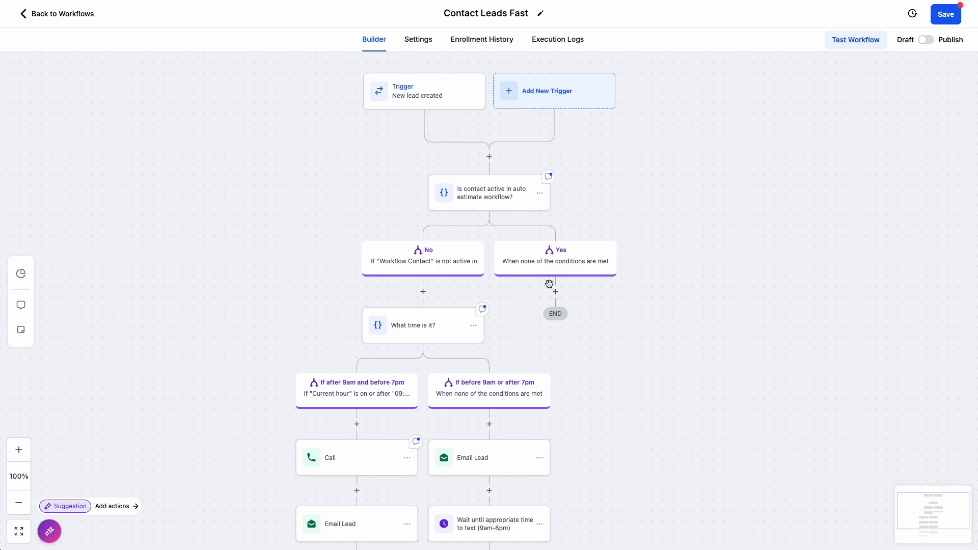
- Review the hour limits in the "What time is it?" condition and the day branches of the Office Staff Work Schedule - Notifications workflow
{"action": "scroll", "coordinate": [499, 219], "scroll_direction": "down", "scroll_amount": 2}
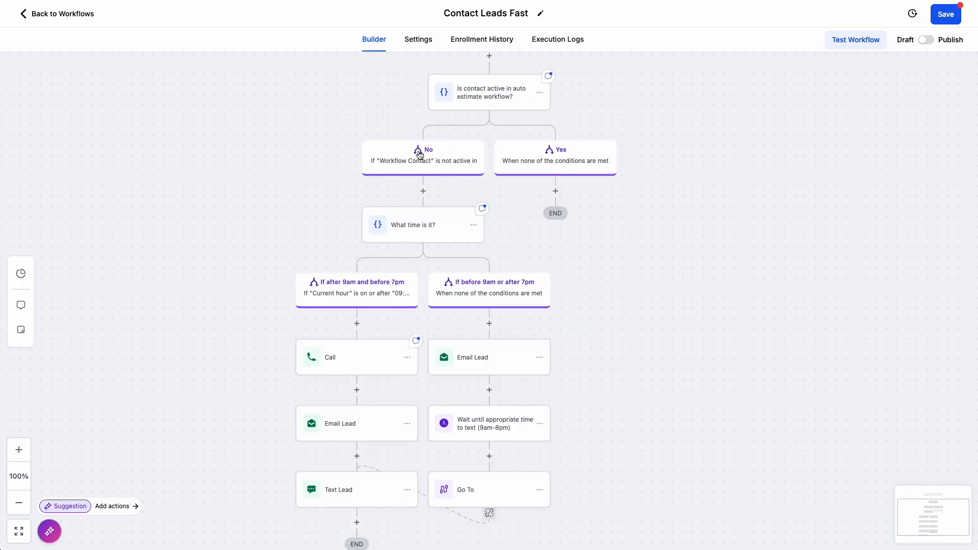
{"action": "left_click", "coordinate": [423, 232]}
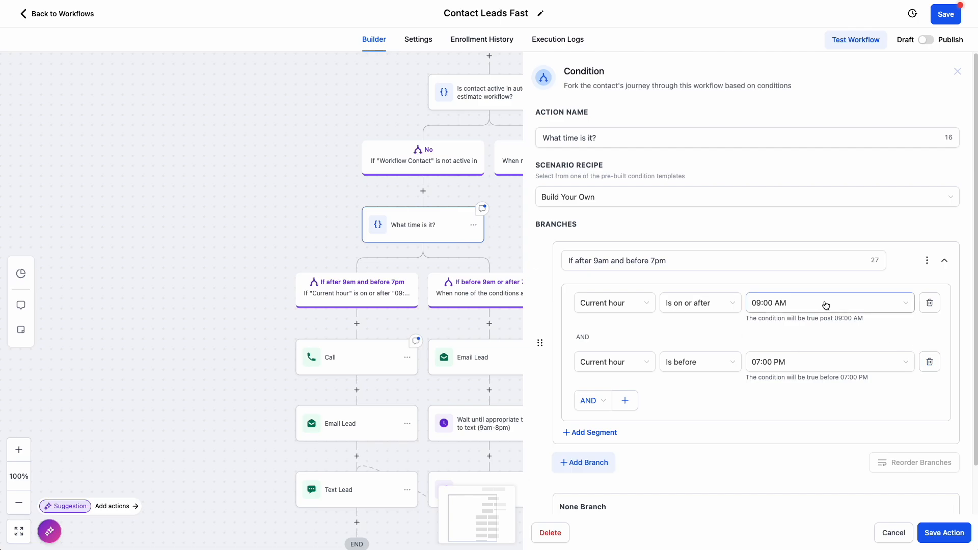
{"action": "left_click", "coordinate": [844, 305]}
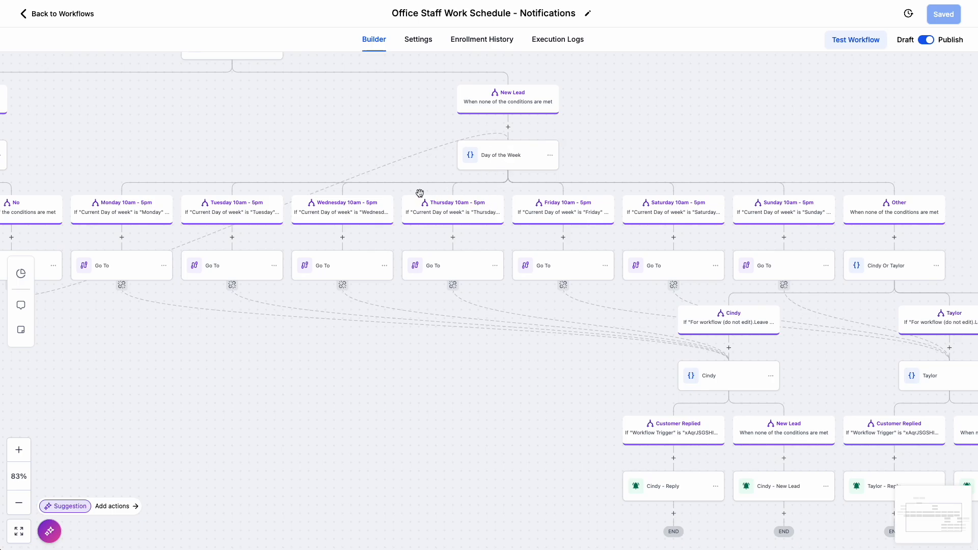
{"action": "scroll", "coordinate": [473, 230], "scroll_direction": "right", "scroll_amount": 4}
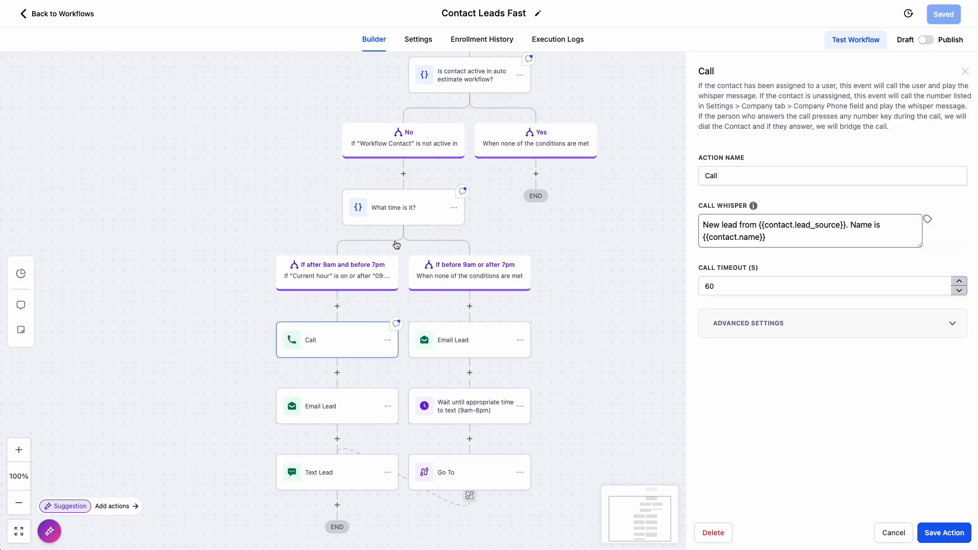
- Recheck the "If after 9am and before 7pm" branch of the "What time is it?" condition, and close it
{"action": "left_click", "coordinate": [397, 208]}
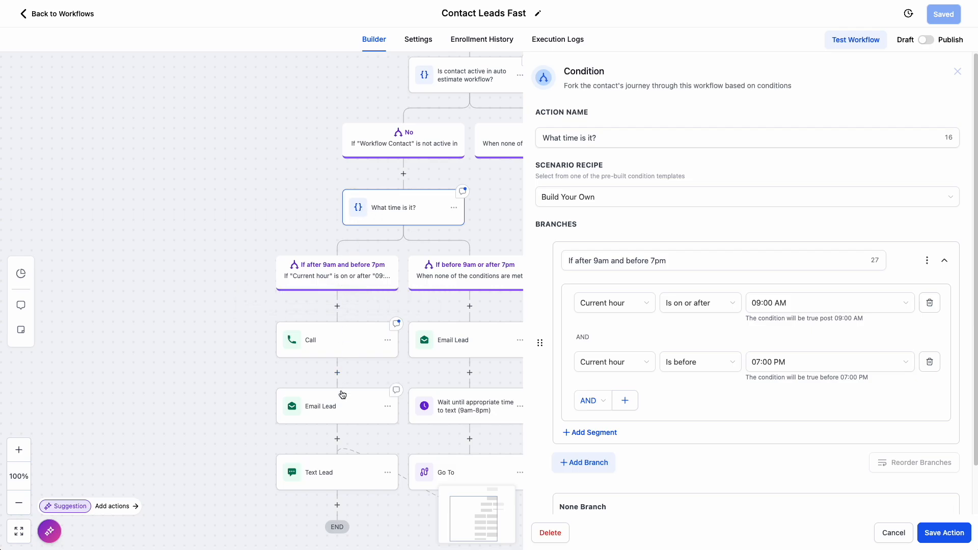
{"action": "scroll", "coordinate": [348, 406], "scroll_direction": "down", "scroll_amount": 2}
{"action": "scroll", "coordinate": [679, 437], "scroll_direction": "down", "scroll_amount": 1}
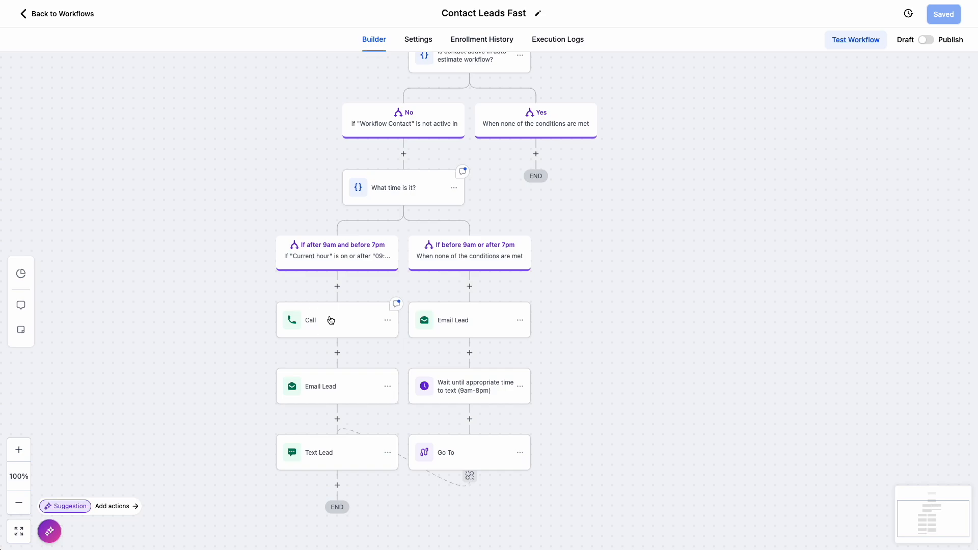
- Read the Call action's description and its call whisper message with the lead source and contact name placeholders, and close it
{"action": "left_click", "coordinate": [331, 319]}
{"action": "left_click_drag", "start_coordinate": [920, 246], "coordinate": [930, 270]}
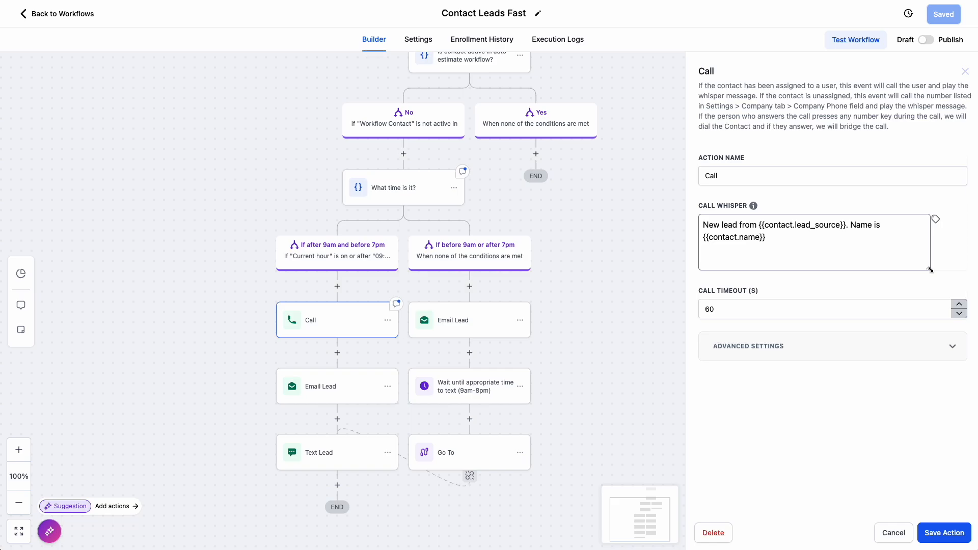
{"action": "left_click_drag", "start_coordinate": [736, 85], "coordinate": [874, 105]}
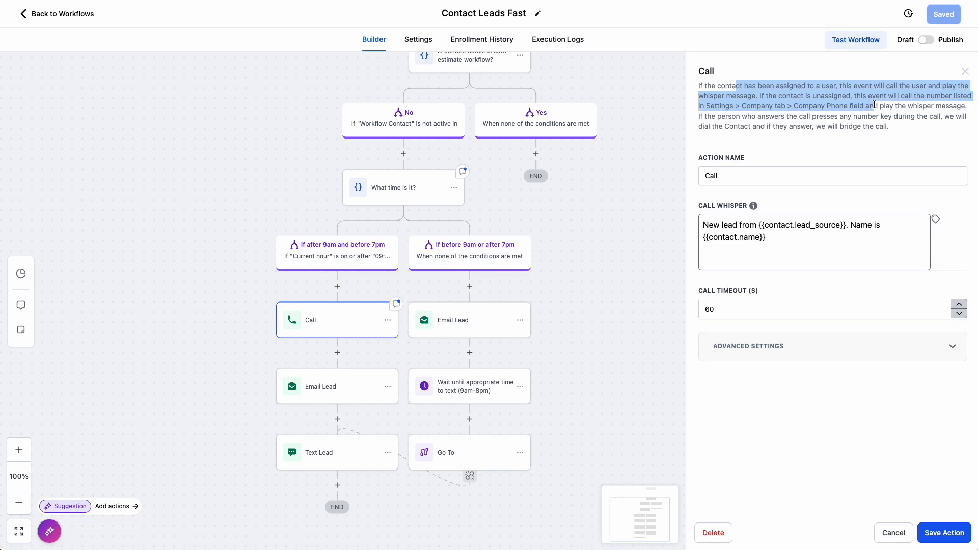
{"action": "left_click_drag", "start_coordinate": [801, 98], "coordinate": [855, 98]}
{"action": "left_click", "coordinate": [868, 120]}
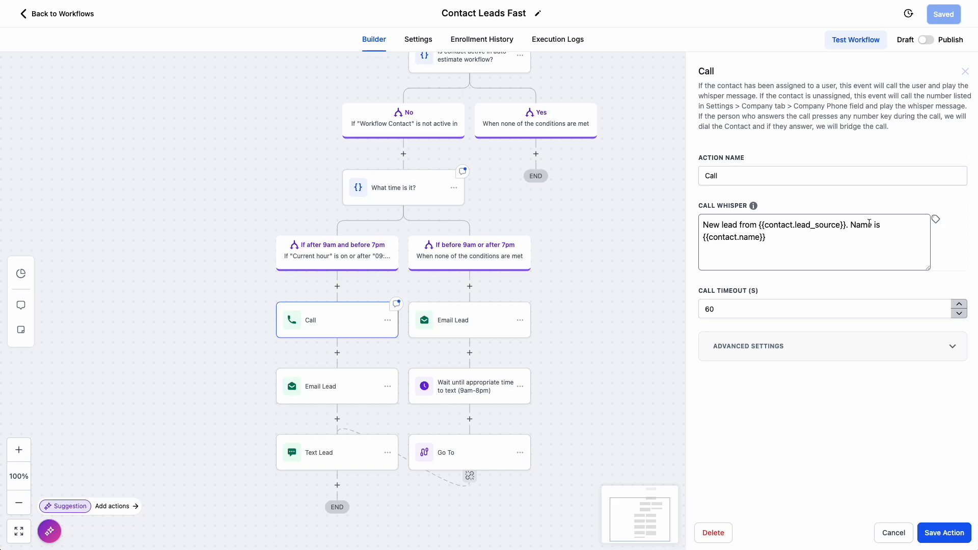
{"action": "left_click_drag", "start_coordinate": [774, 225], "coordinate": [819, 225]}
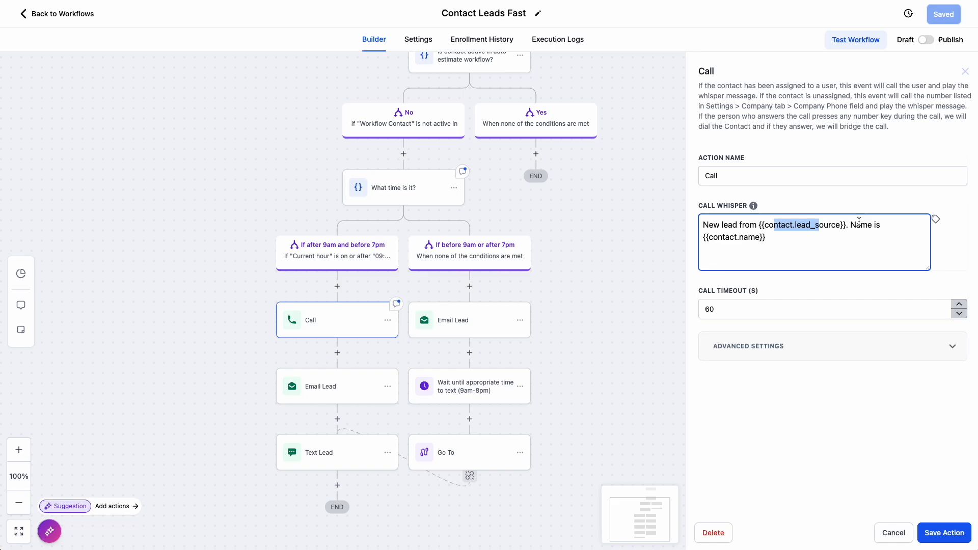
{"action": "left_click", "coordinate": [705, 235]}
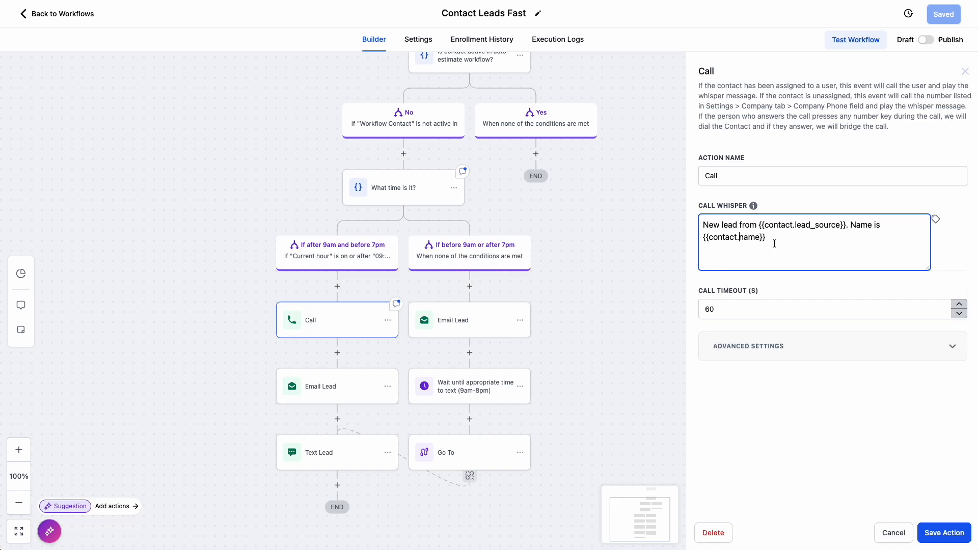
{"action": "left_click", "coordinate": [681, 194]}
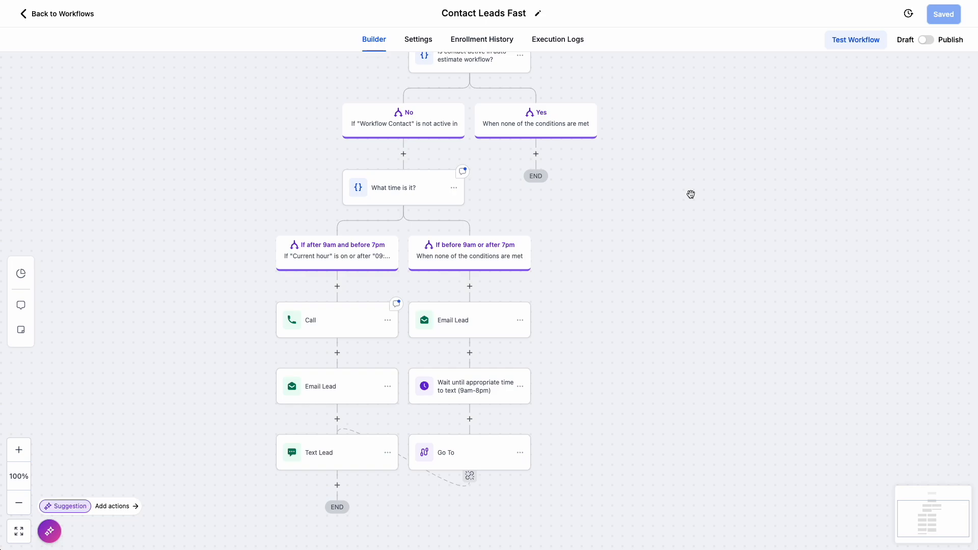
- Review the Call action's advanced settings and the workflow's contact settings, and return to the builder
{"action": "left_click", "coordinate": [782, 330]}
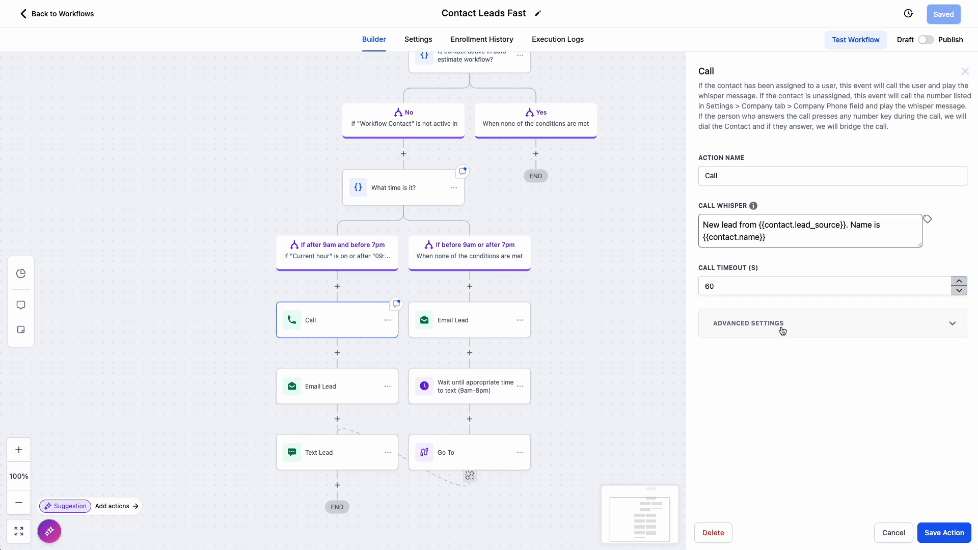
{"action": "left_click", "coordinate": [782, 330]}
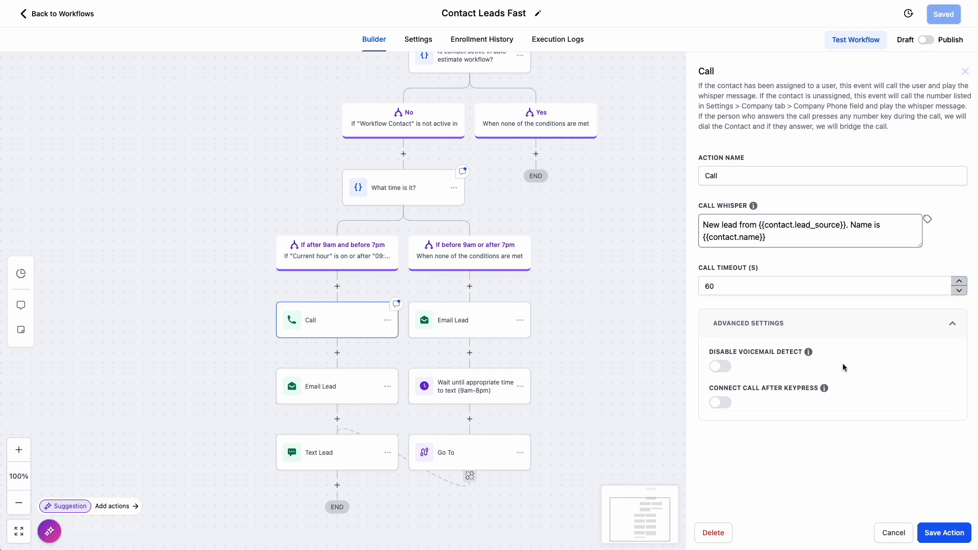
{"action": "left_click", "coordinate": [952, 323]}
{"action": "left_click", "coordinate": [965, 71]}
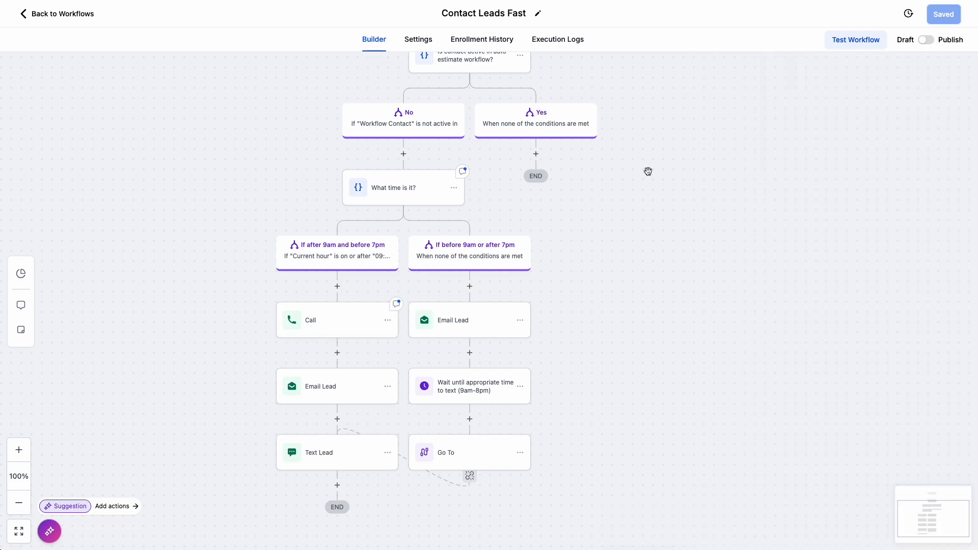
{"action": "left_click", "coordinate": [421, 41]}
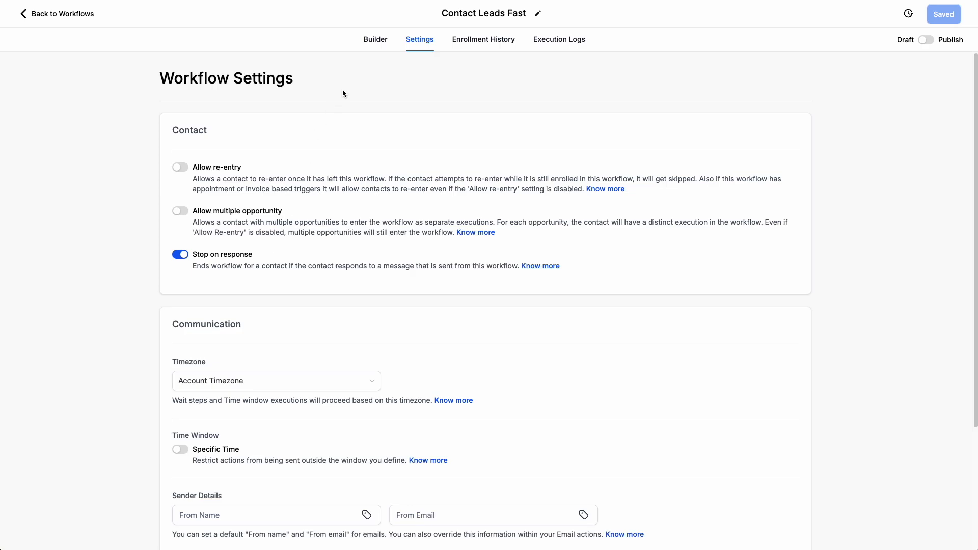
{"action": "left_click", "coordinate": [375, 40]}
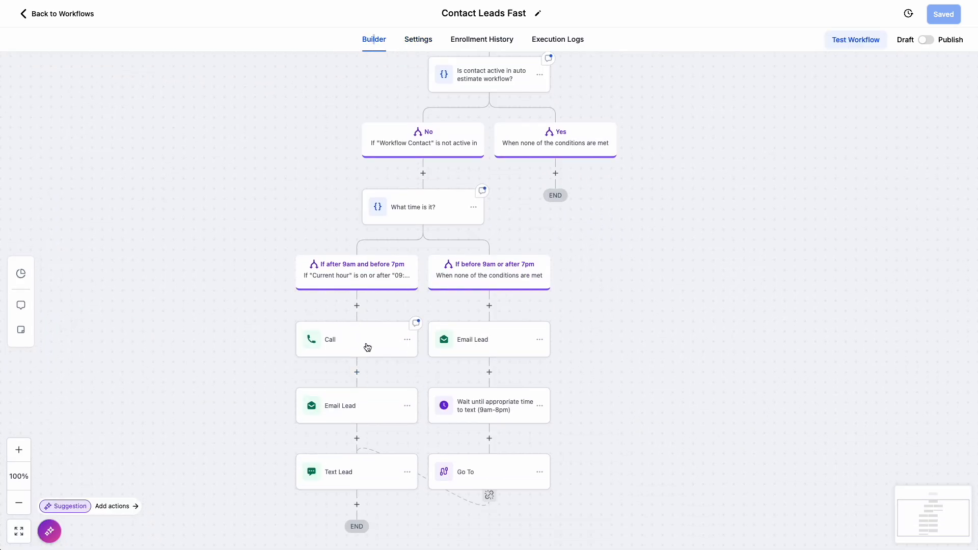
- Review the subject, available templates and message body of the Email Lead action in the "If after 9am and before 7pm" branch
{"action": "scroll", "coordinate": [366, 344], "scroll_direction": "down", "scroll_amount": 1}
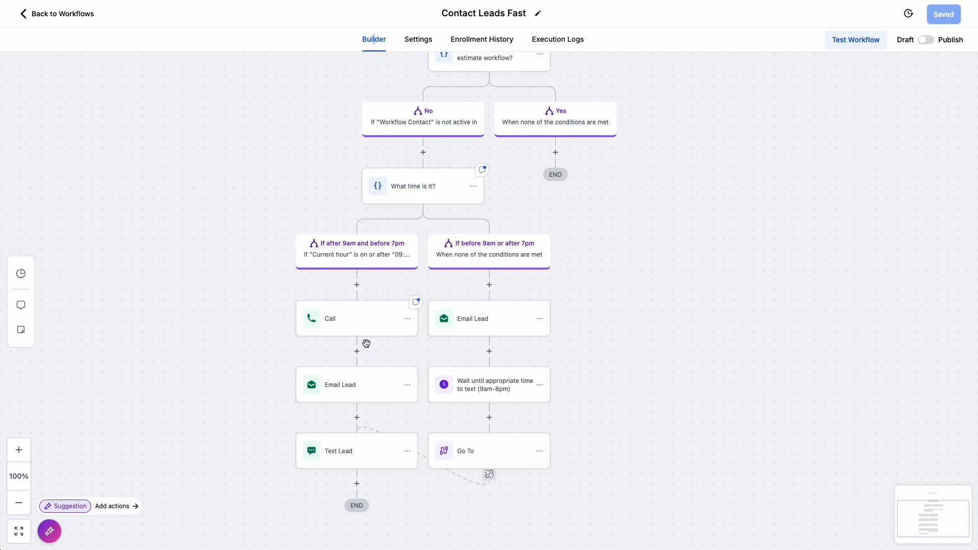
{"action": "left_click", "coordinate": [367, 395]}
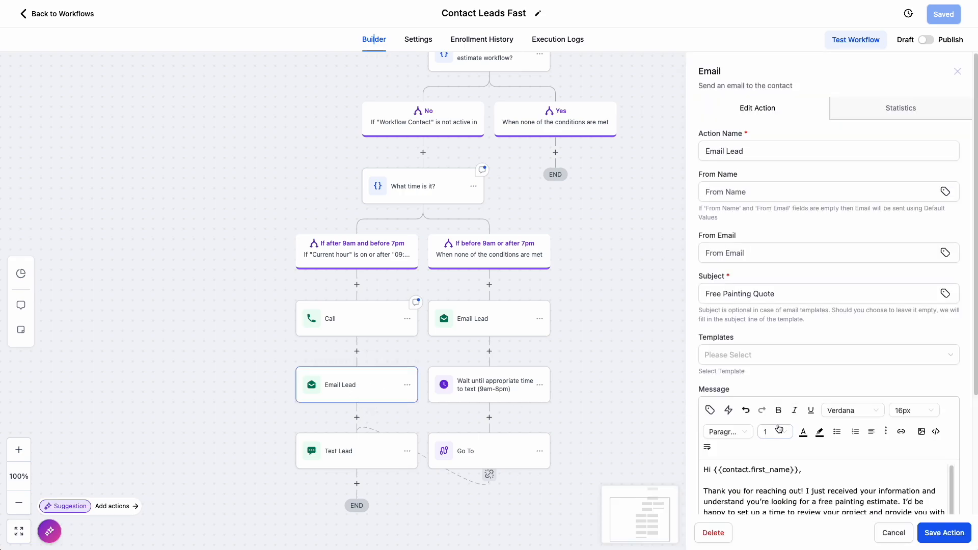
{"action": "left_click", "coordinate": [957, 72]}
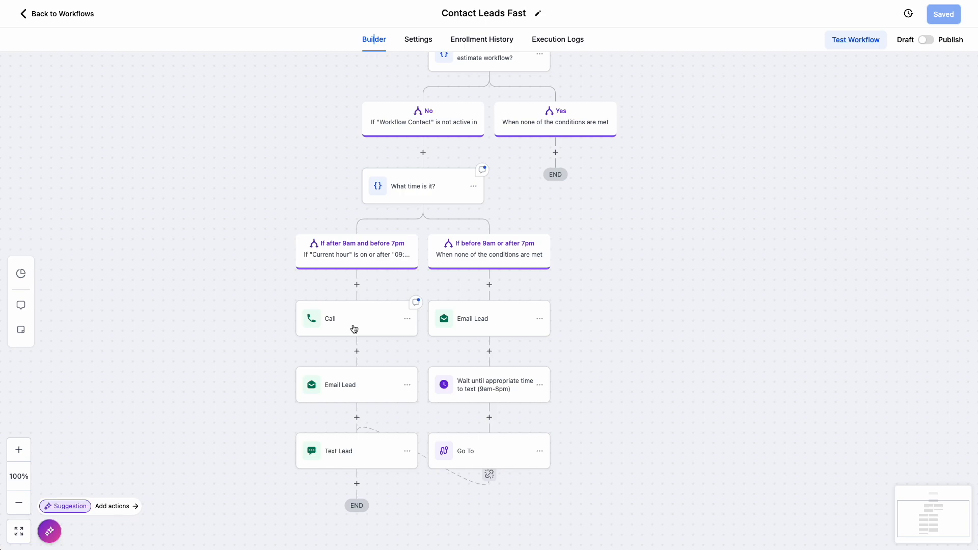
{"action": "scroll", "coordinate": [354, 329], "scroll_direction": "down", "scroll_amount": 2}
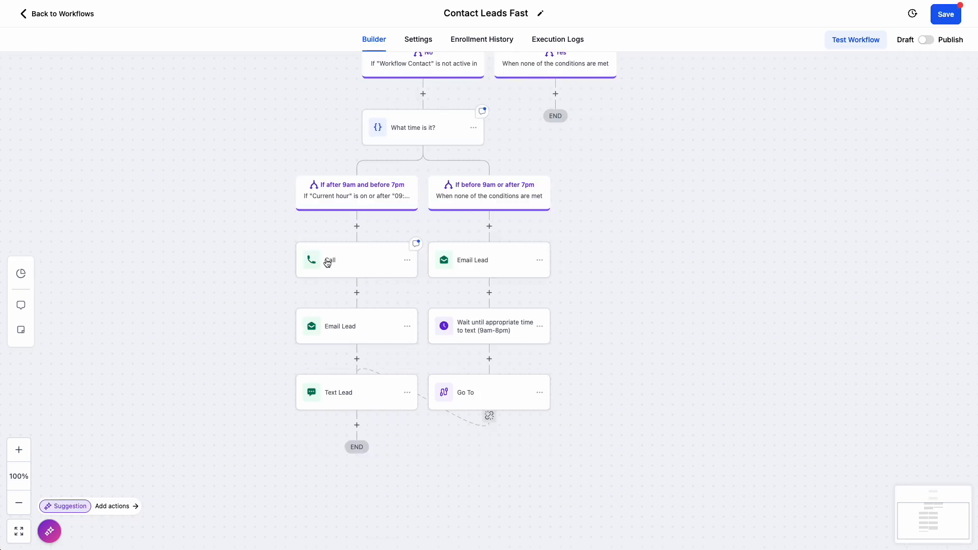
{"action": "left_click", "coordinate": [342, 326]}
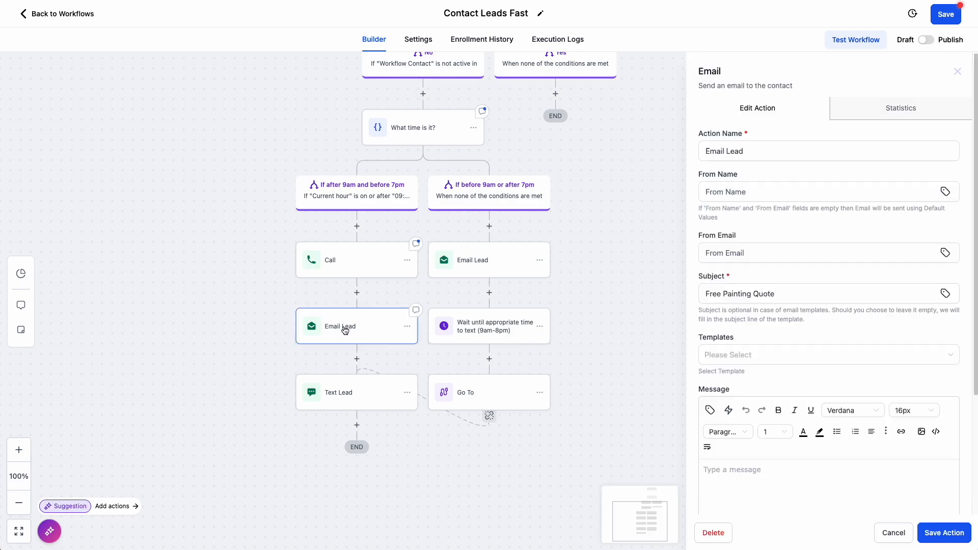
{"action": "scroll", "coordinate": [778, 386], "scroll_direction": "down", "scroll_amount": 4}
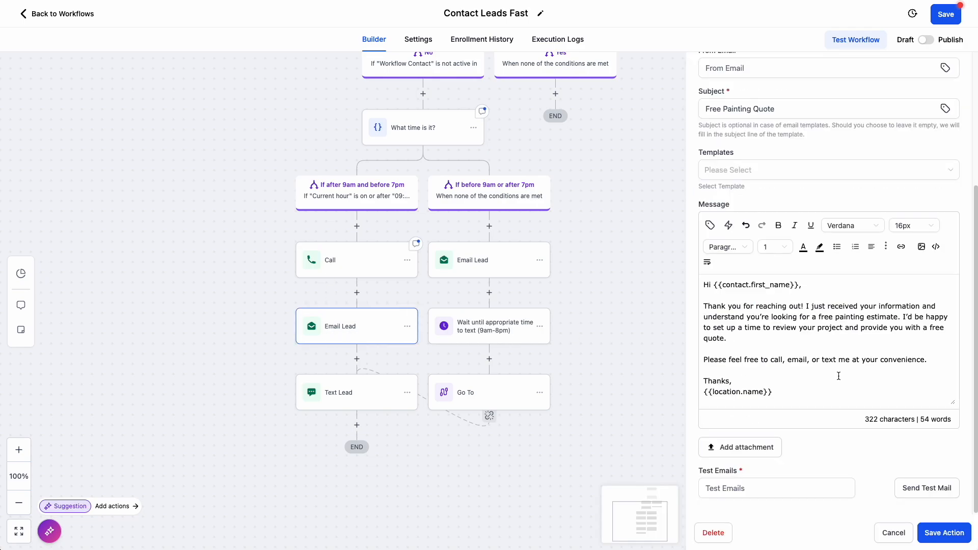
{"action": "left_click", "coordinate": [846, 335]}
{"action": "scroll", "coordinate": [846, 335], "scroll_direction": "up", "scroll_amount": 1}
{"action": "left_click", "coordinate": [823, 202]}
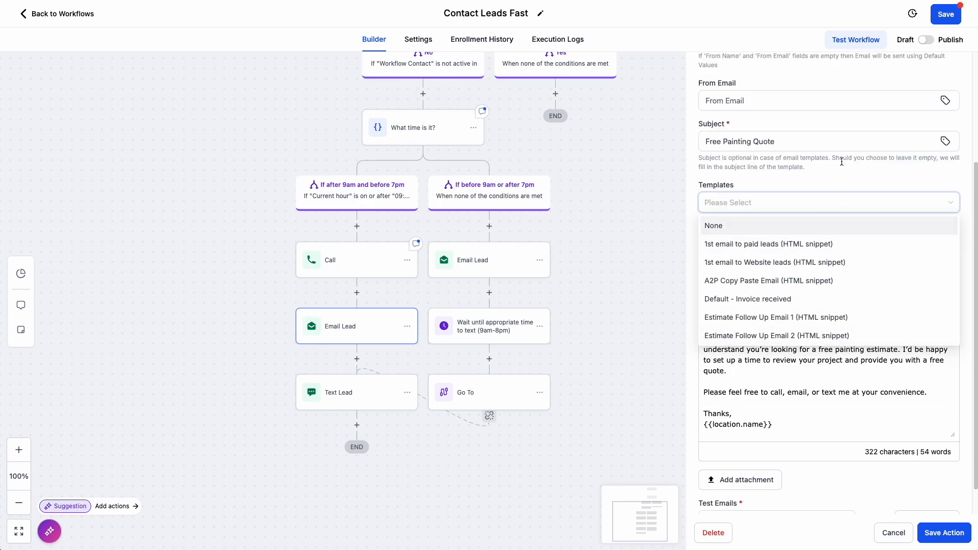
{"action": "scroll", "coordinate": [797, 380], "scroll_direction": "up", "scroll_amount": 1}
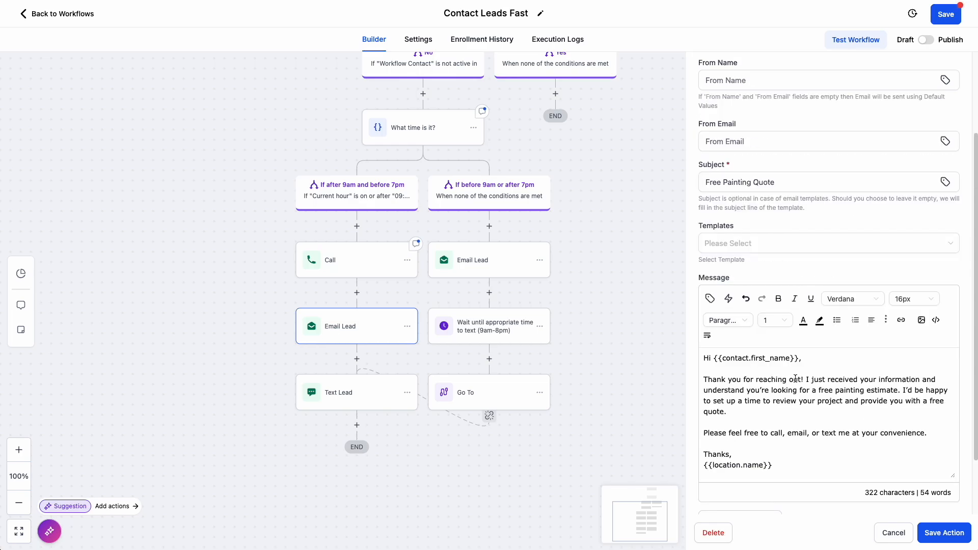
{"action": "scroll", "coordinate": [797, 380], "scroll_direction": "up", "scroll_amount": 1}
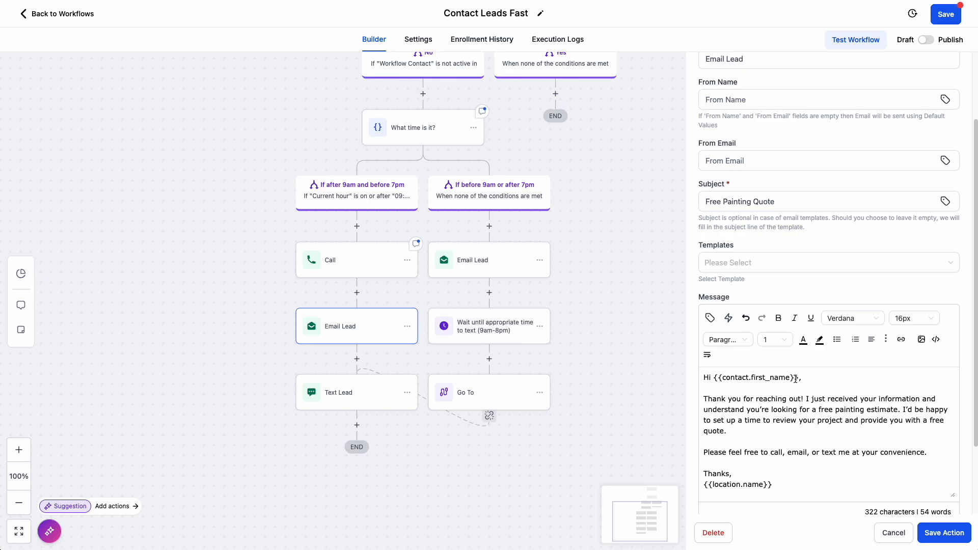
- Add an empty line between "Thanks," and {{location.name}} in the Email Lead message's sign-off
{"action": "left_click_drag", "start_coordinate": [785, 487], "coordinate": [702, 485]}
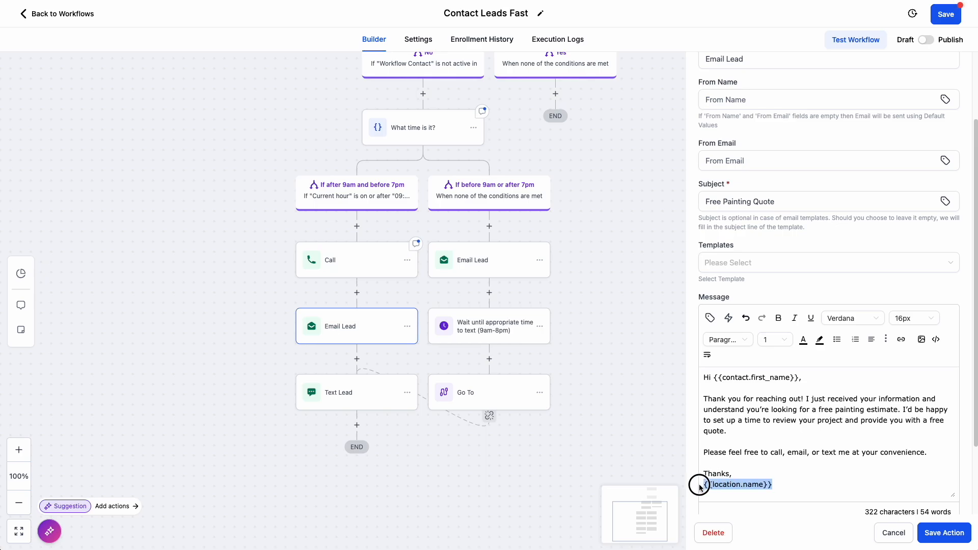
{"action": "left_click", "coordinate": [743, 472]}
{"action": "key", "text": "Return"}
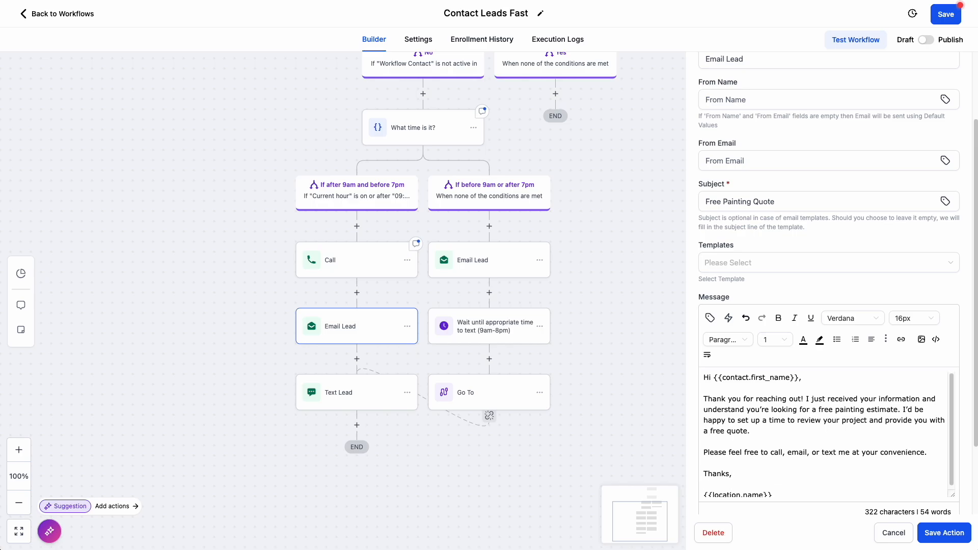
- Try the user's full name placeholder on the empty line of the email sign-off, and remove it again
{"action": "type", "text": "your"}
{"action": "key", "text": "BackSpace"}
{"action": "key", "text": "BackSpace"}
{"action": "key", "text": "BackSpace"}
{"action": "key", "text": "BackSpace"}
{"action": "left_click", "coordinate": [710, 318]}
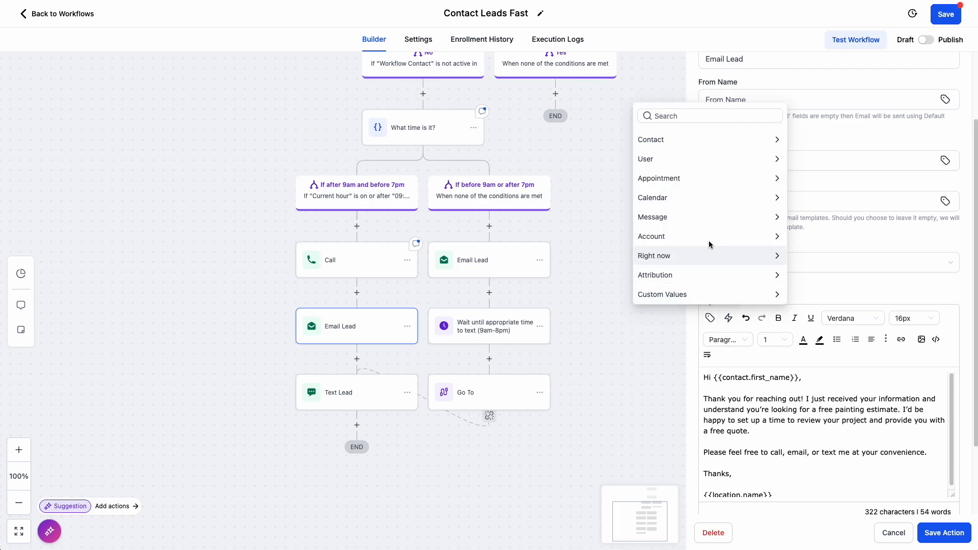
{"action": "left_click", "coordinate": [708, 154]}
{"action": "left_click", "coordinate": [715, 118]}
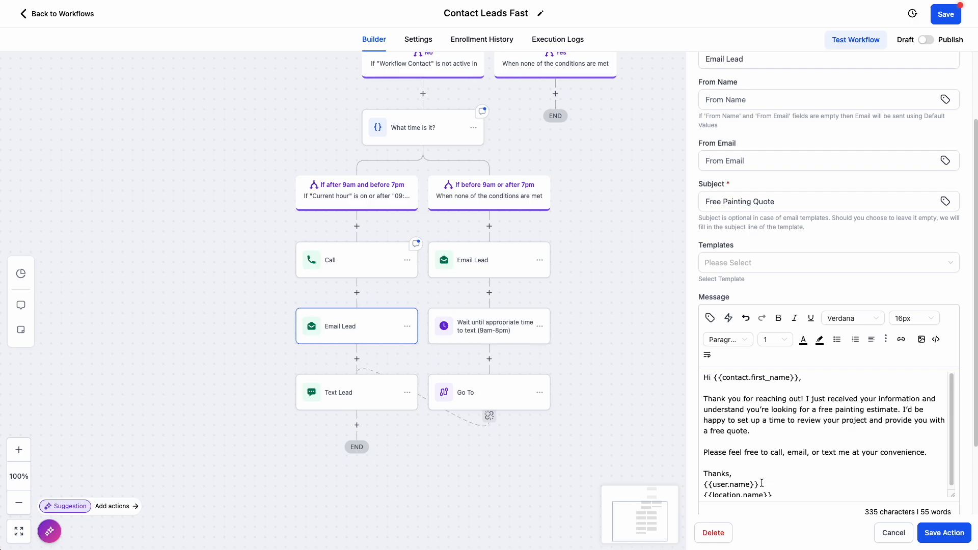
{"action": "left_click_drag", "start_coordinate": [761, 483], "coordinate": [704, 484]}
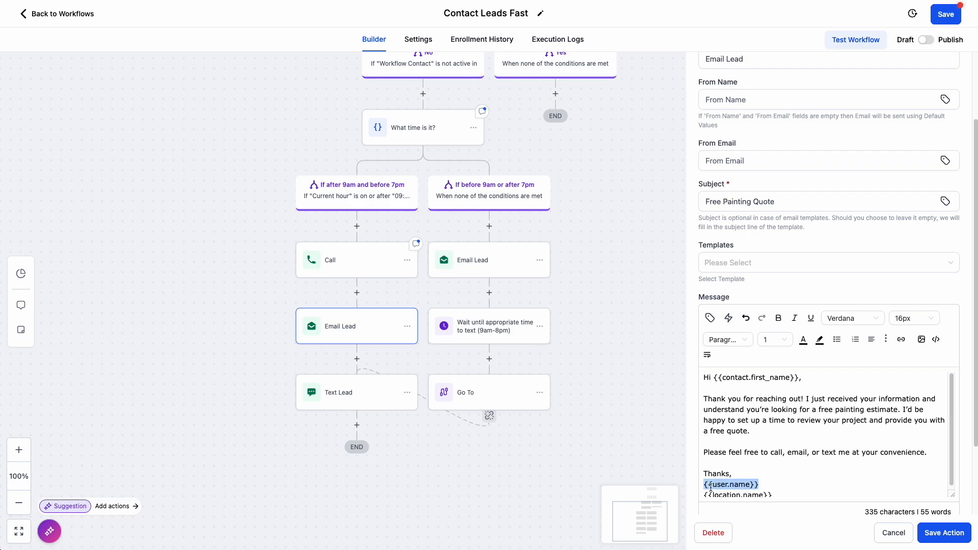
{"action": "key", "text": "BackSpace"}
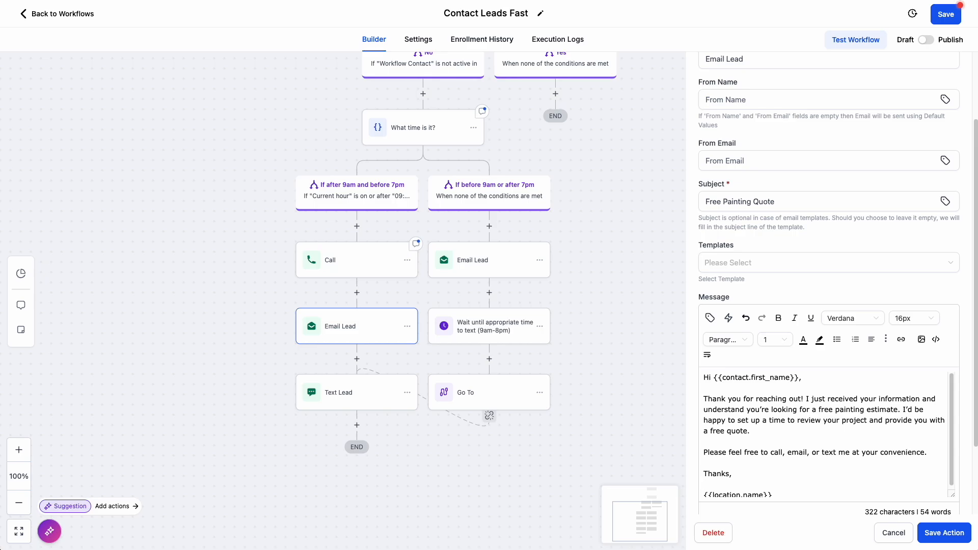
- Insert the Office Admin Name custom value from the Onboarding folder between "Thanks," and {{location.name}} in the email
{"action": "left_click", "coordinate": [710, 318]}
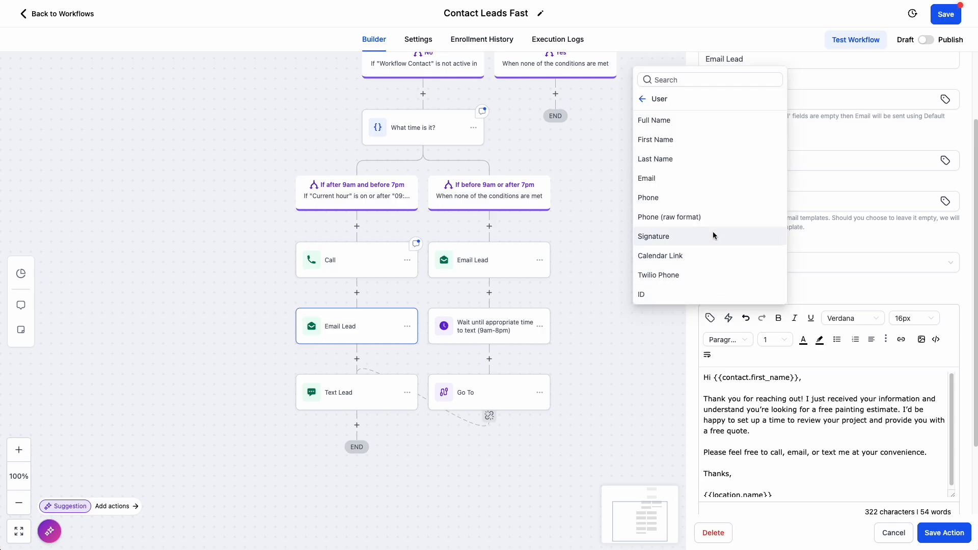
{"action": "left_click", "coordinate": [643, 99]}
{"action": "left_click", "coordinate": [693, 289]}
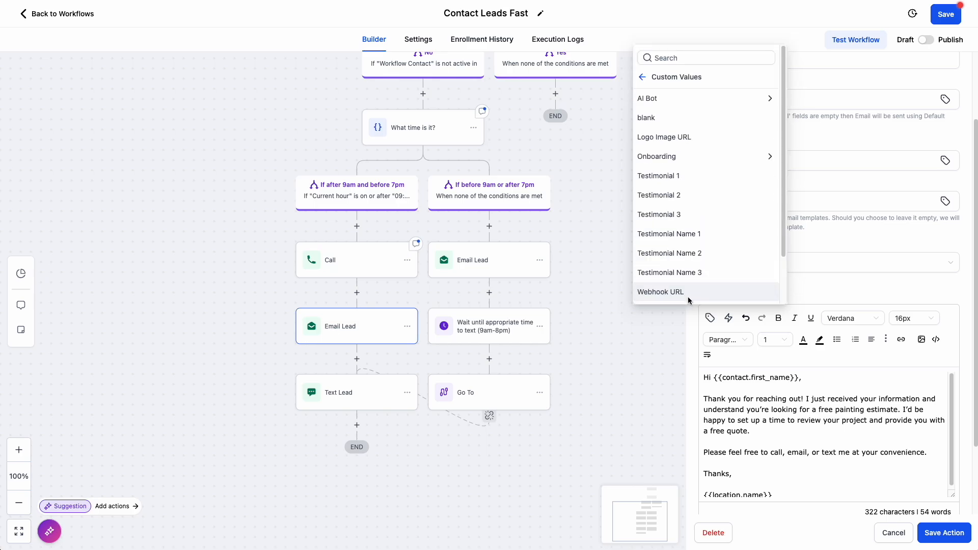
{"action": "left_click", "coordinate": [673, 156]}
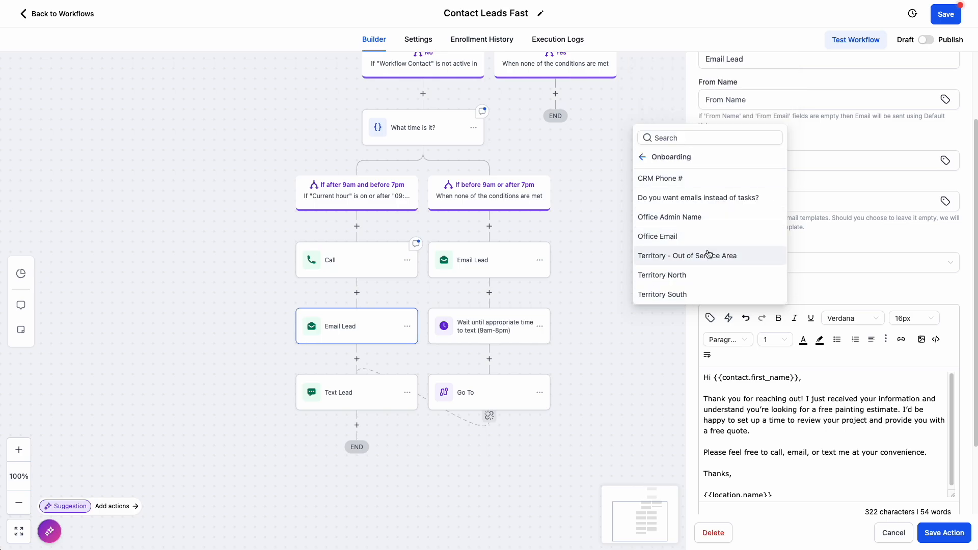
{"action": "left_click", "coordinate": [662, 218]}
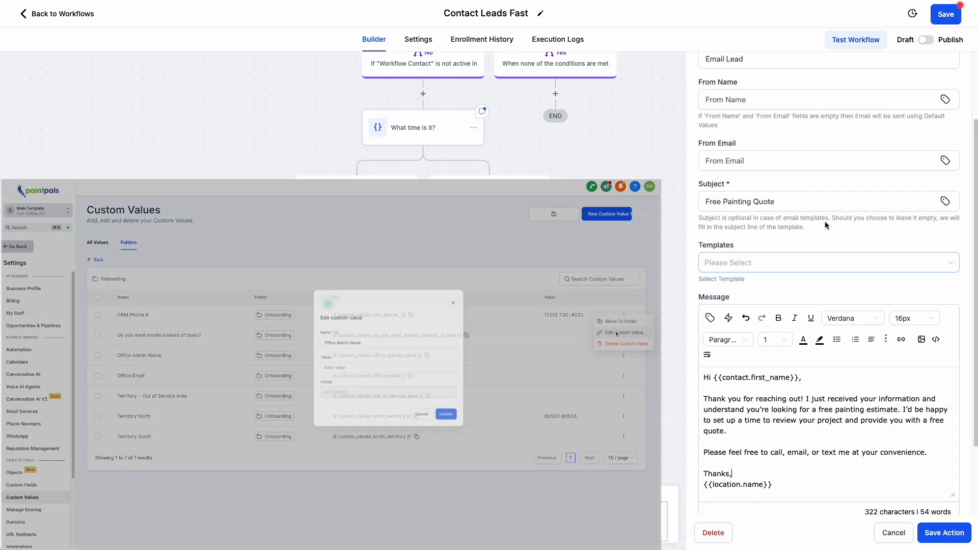
- Check the Email Lead action's From Name and From Email fields and the default Sender Details in the workflow's settings
{"action": "scroll", "coordinate": [825, 223], "scroll_direction": "up", "scroll_amount": 2}
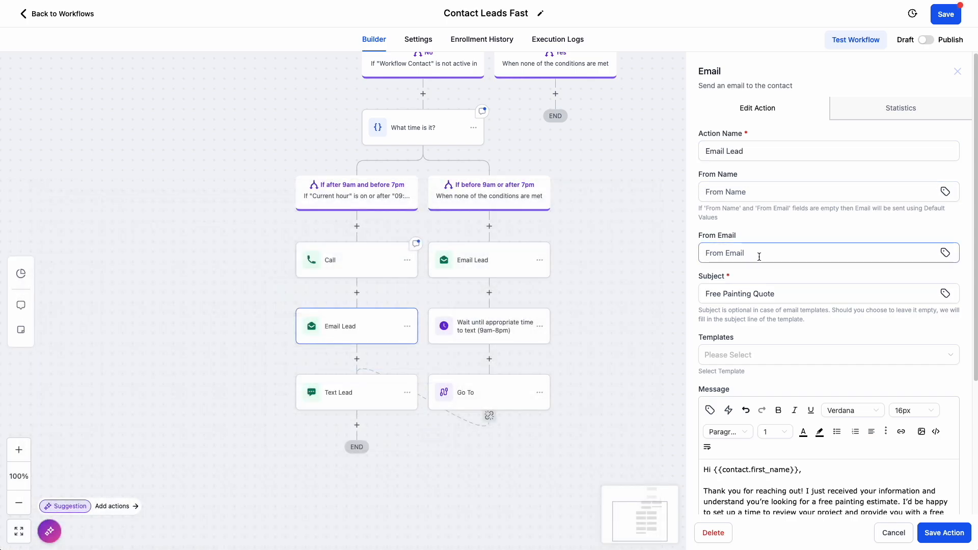
{"action": "left_click", "coordinate": [760, 258]}
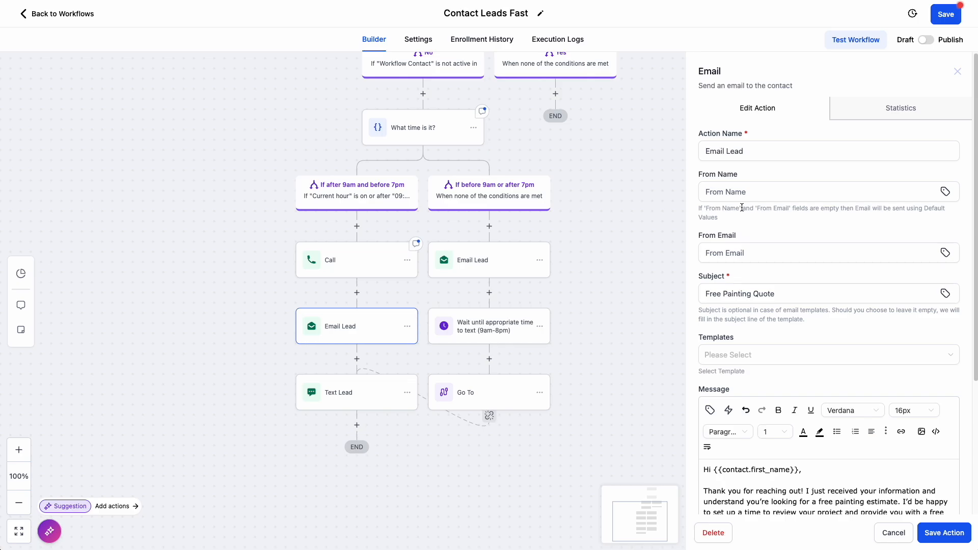
{"action": "left_click", "coordinate": [416, 40]}
{"action": "scroll", "coordinate": [179, 337], "scroll_direction": "down", "scroll_amount": 3}
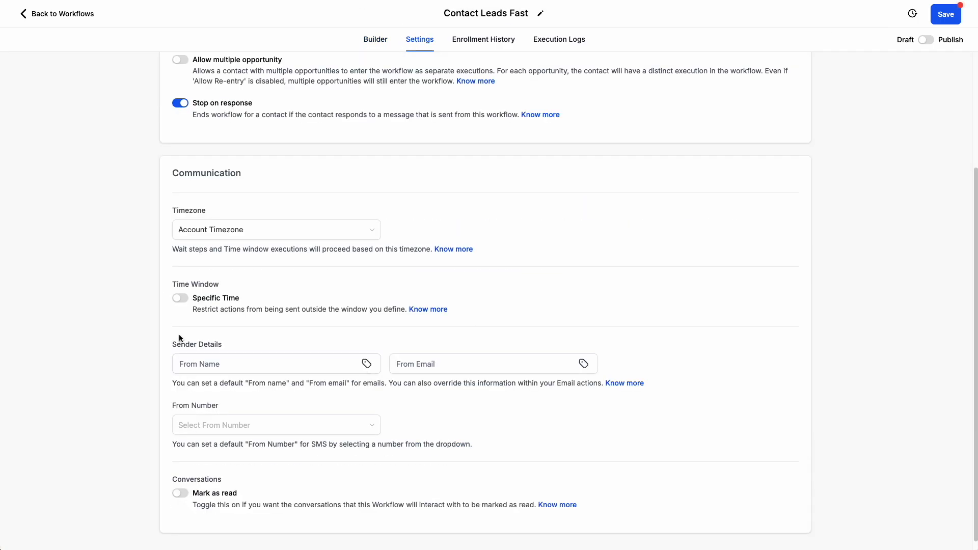
- Check the default Sender Details in the workflow settings, and reopen the Email Lead action of the 9am to 7pm branch
{"action": "left_click", "coordinate": [449, 358]}
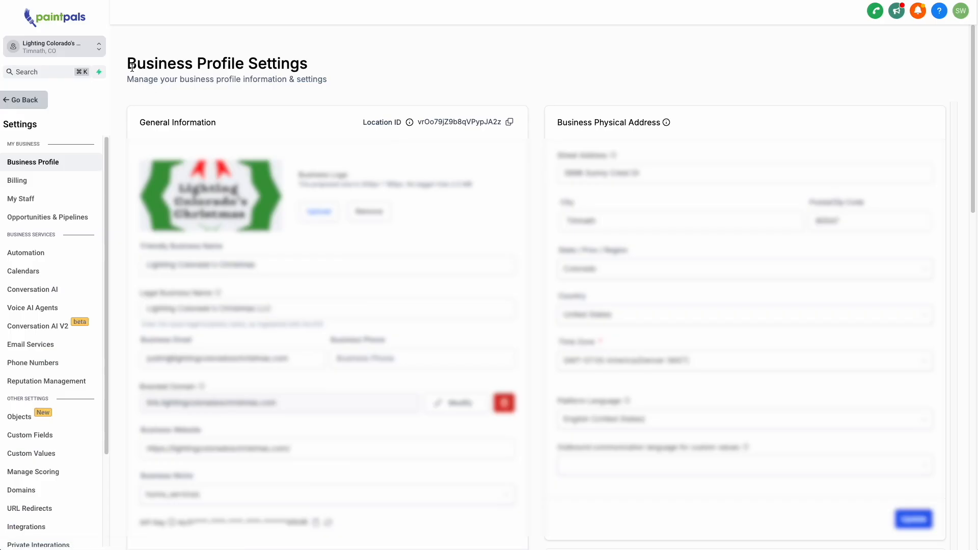
{"action": "left_click_drag", "start_coordinate": [127, 64], "coordinate": [301, 63]}
{"action": "left_click_drag", "start_coordinate": [193, 346], "coordinate": [125, 349]}
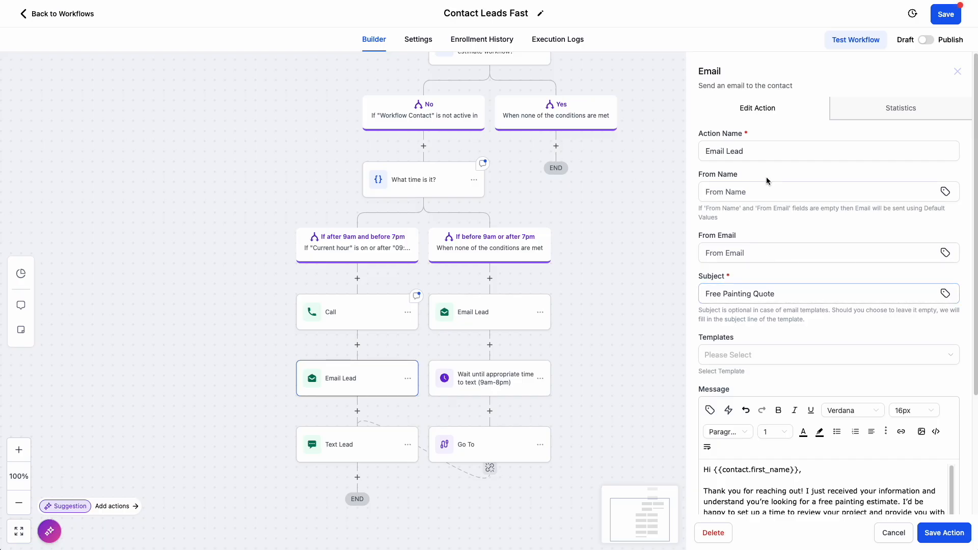
- Try the Office Email custom value from the Onboarding folder as the Email Lead action's From Email, and remove it again
{"action": "left_click", "coordinate": [759, 196]}
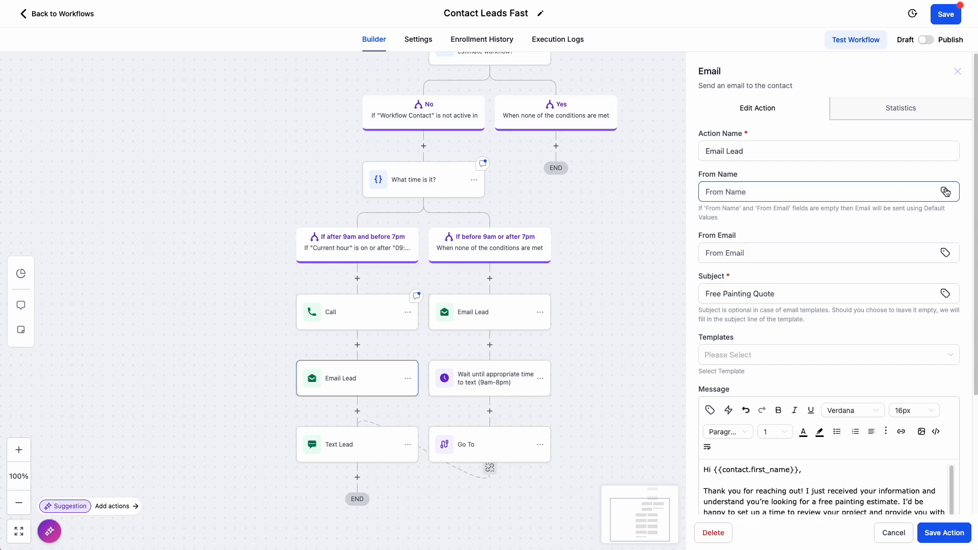
{"action": "left_click", "coordinate": [943, 253]}
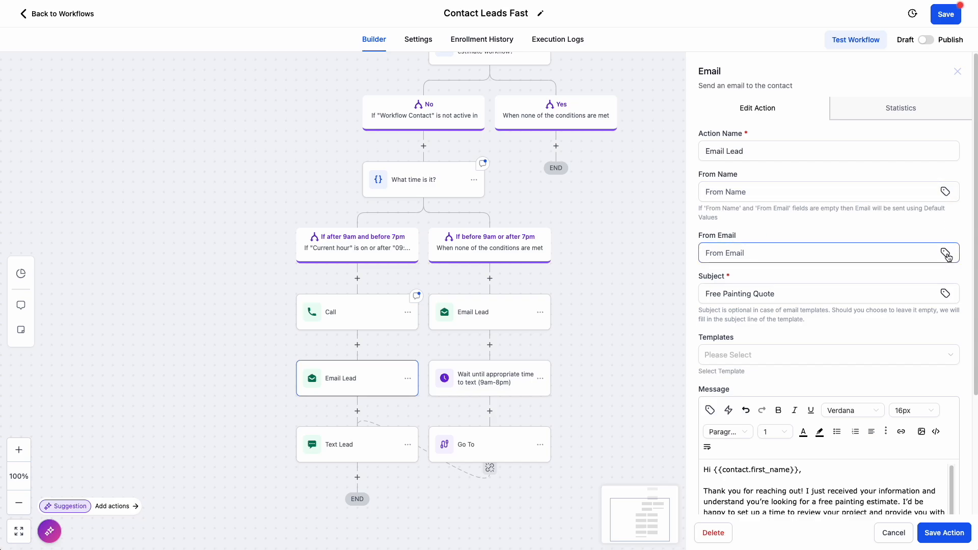
{"action": "left_click", "coordinate": [945, 252]}
{"action": "left_click", "coordinate": [849, 231]}
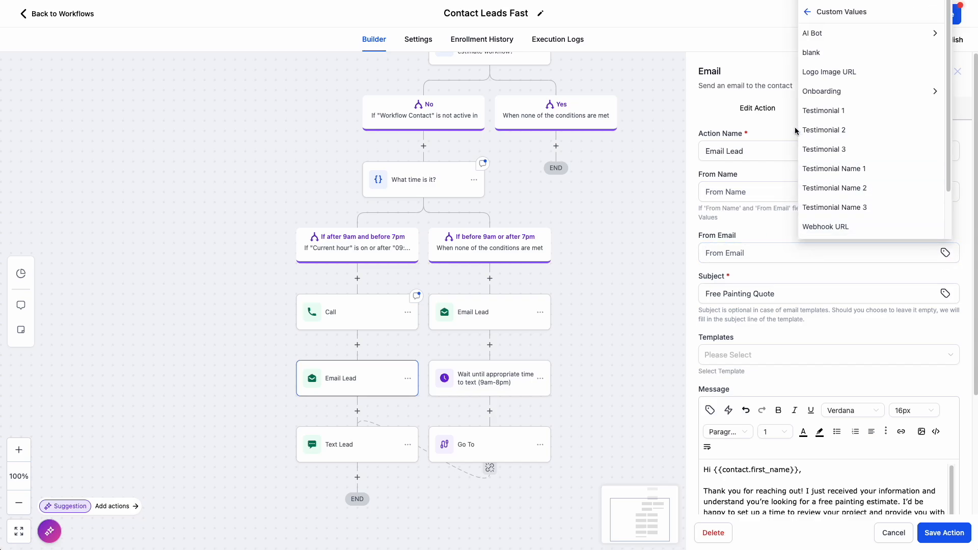
{"action": "left_click", "coordinate": [842, 90]}
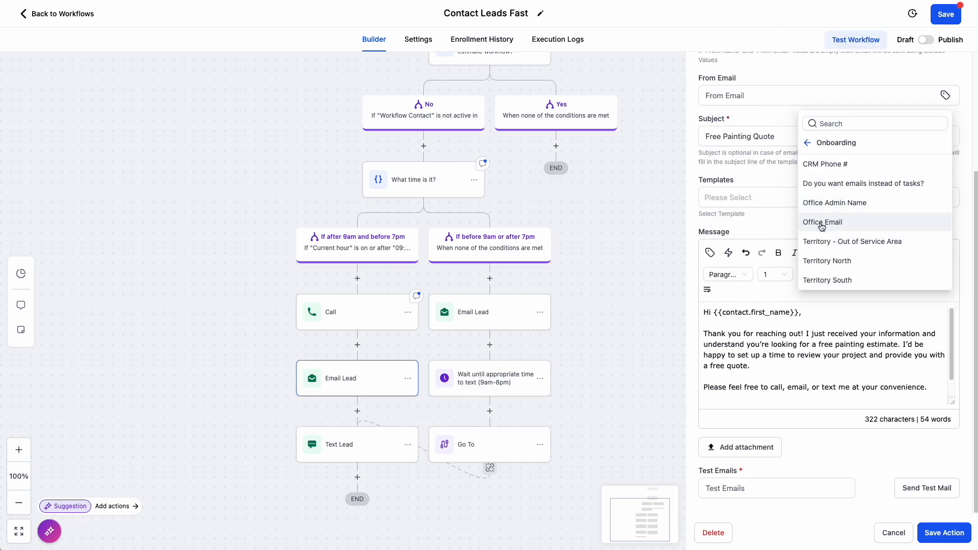
{"action": "left_click", "coordinate": [821, 223]}
{"action": "scroll", "coordinate": [866, 301], "scroll_direction": "up", "scroll_amount": 3}
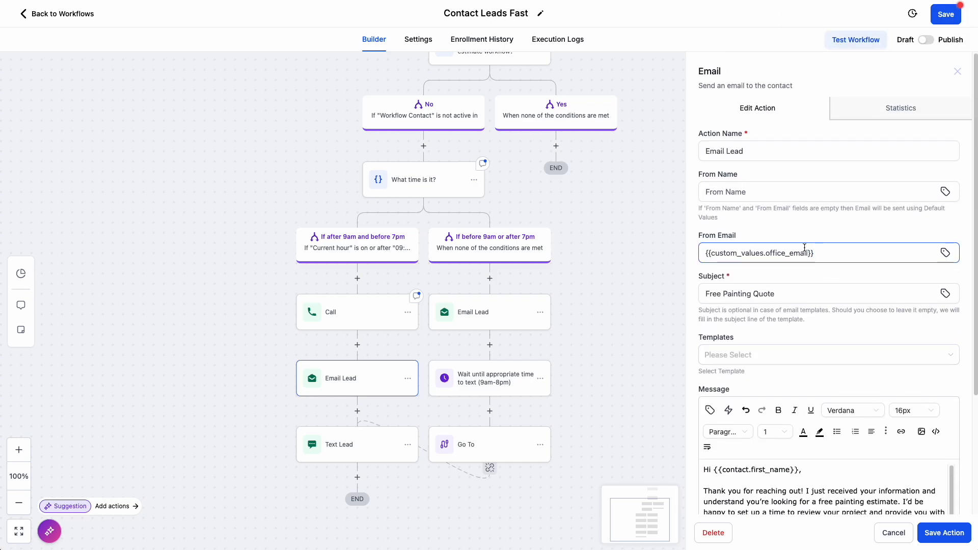
{"action": "left_click", "coordinate": [774, 189]}
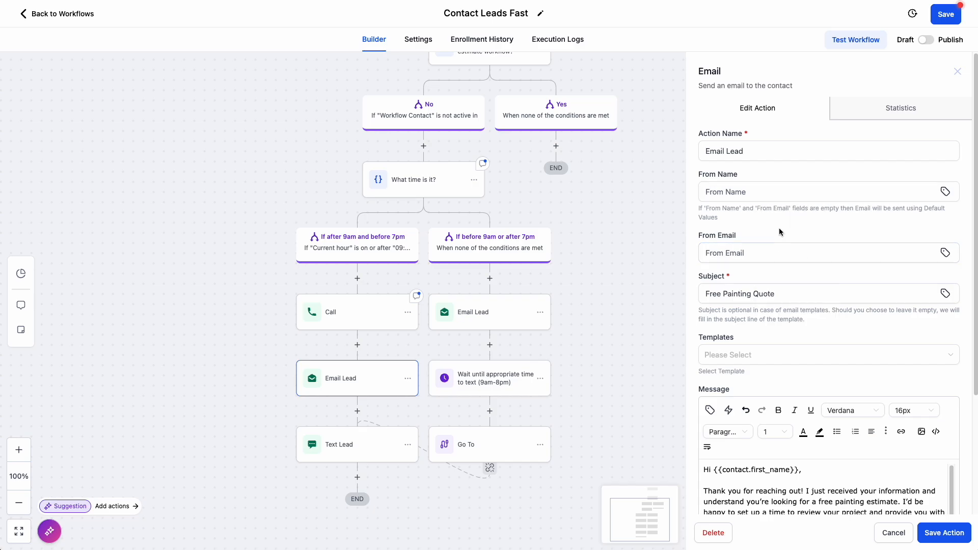
{"action": "scroll", "coordinate": [600, 280], "scroll_direction": "up", "scroll_amount": 1}
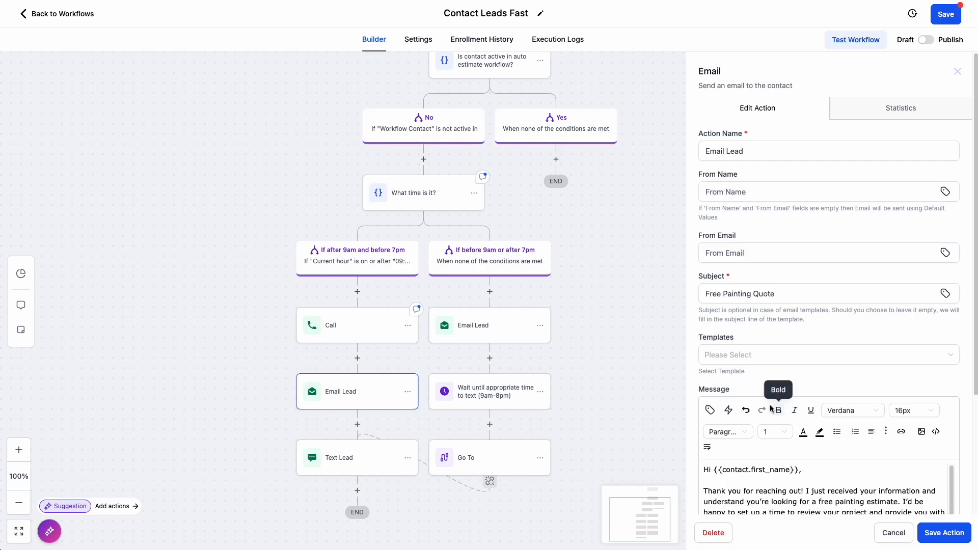
- Review the branch for leads before 9am or after 7pm, including the resume days and hours of its Wait action
{"action": "scroll", "coordinate": [772, 410], "scroll_direction": "down", "scroll_amount": 3}
{"action": "left_click", "coordinate": [495, 306]}
{"action": "scroll", "coordinate": [494, 306], "scroll_direction": "up", "scroll_amount": 3}
{"action": "scroll", "coordinate": [472, 212], "scroll_direction": "down", "scroll_amount": 3}
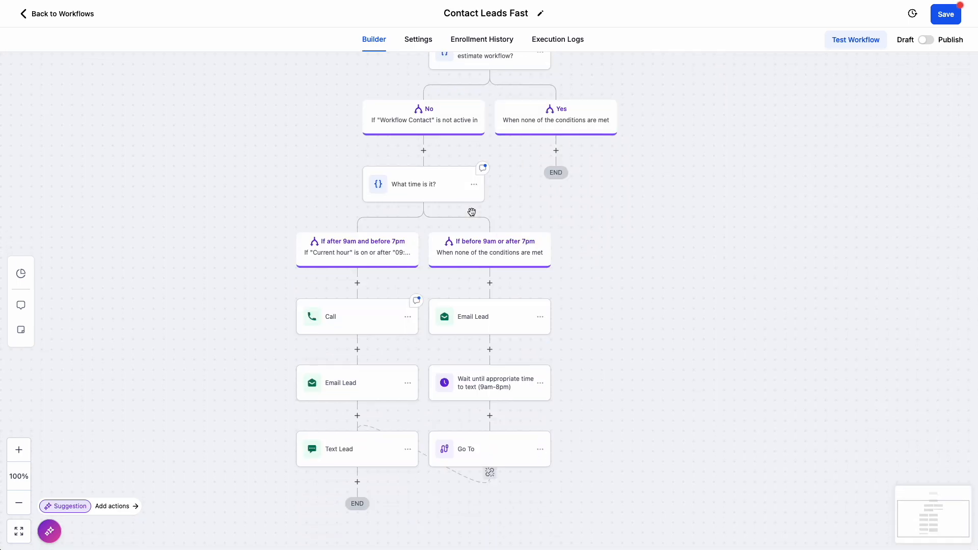
{"action": "scroll", "coordinate": [471, 212], "scroll_direction": "down", "scroll_amount": 1}
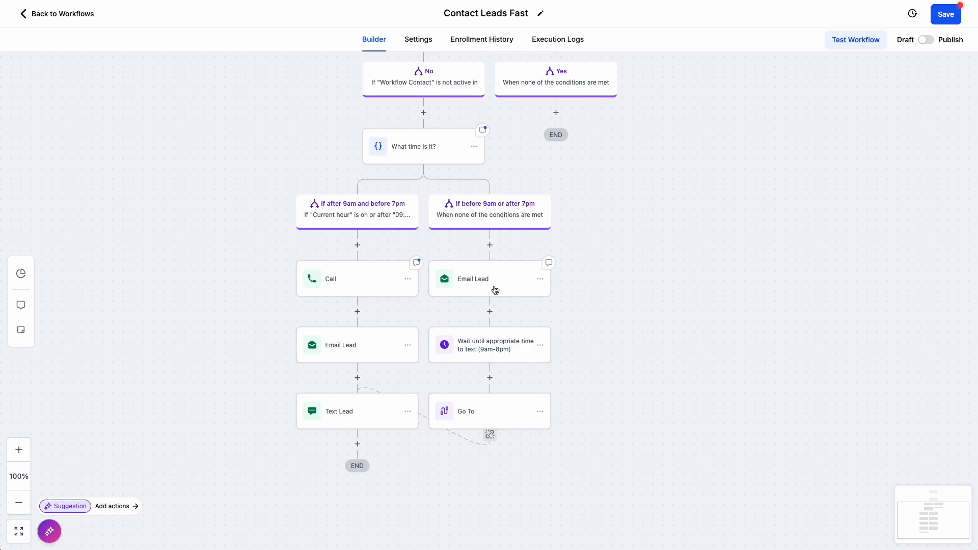
{"action": "left_click", "coordinate": [493, 355]}
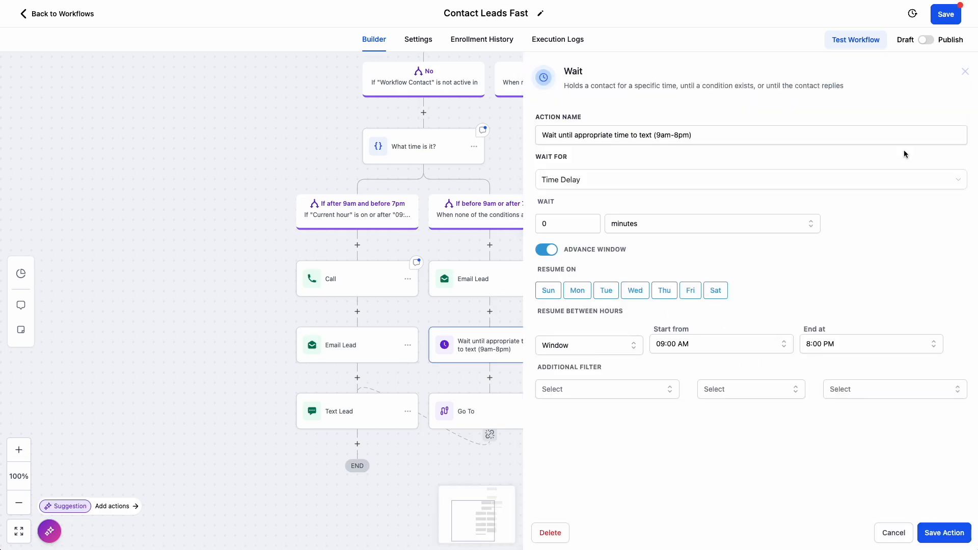
{"action": "left_click", "coordinate": [965, 74]}
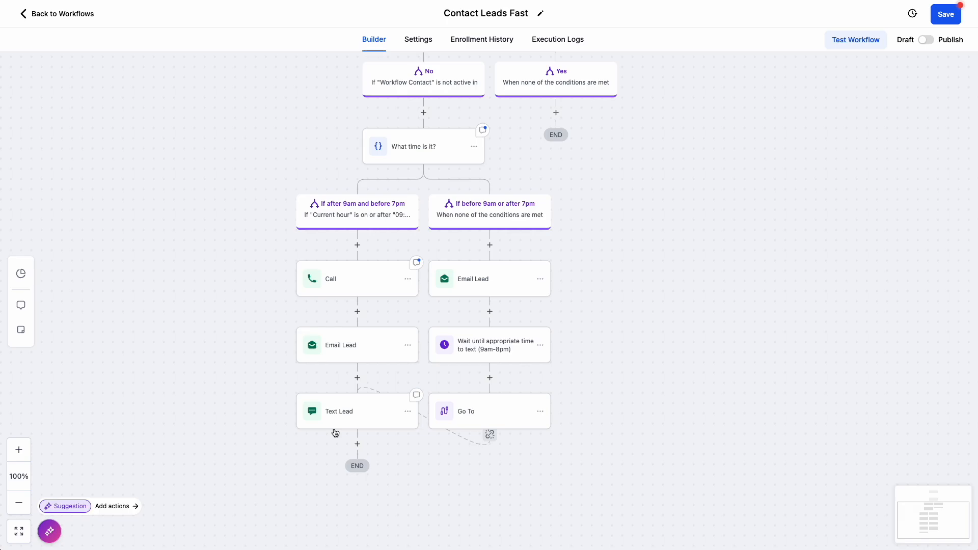
- Try excluding Sunday and Saturday from the Wait action's resume days, and look through its start time and additional filter options
{"action": "left_click", "coordinate": [483, 352]}
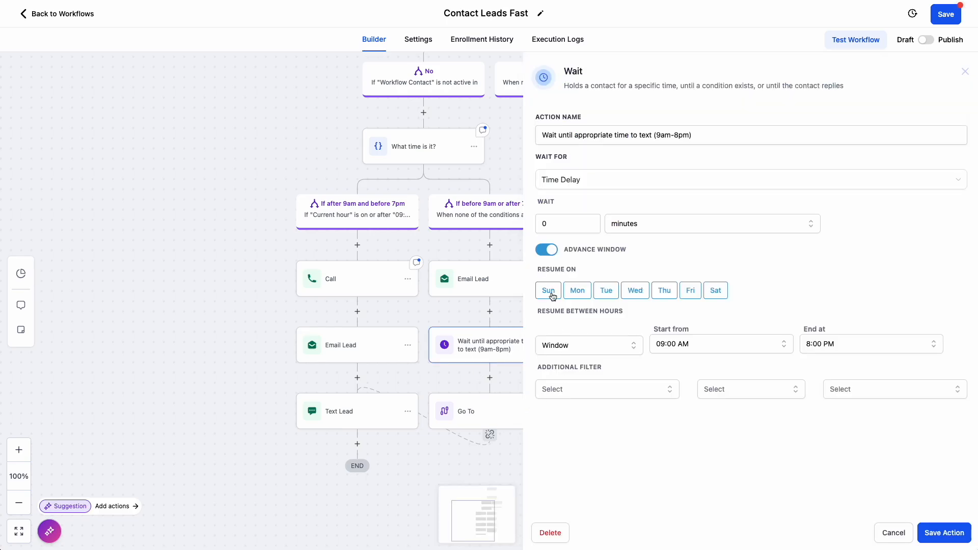
{"action": "left_click", "coordinate": [552, 293]}
{"action": "left_click", "coordinate": [708, 297]}
{"action": "left_click", "coordinate": [703, 346]}
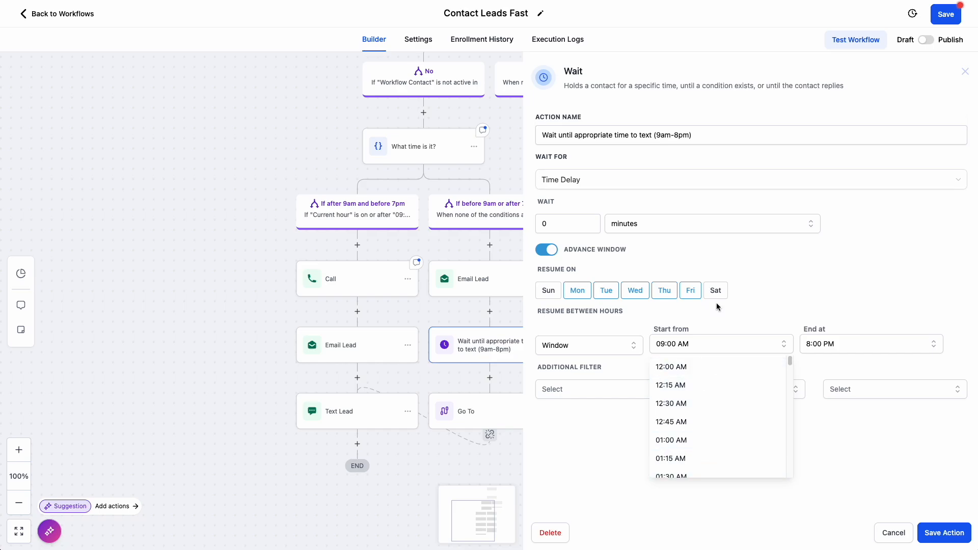
{"action": "left_click", "coordinate": [698, 345]}
{"action": "left_click", "coordinate": [654, 392]}
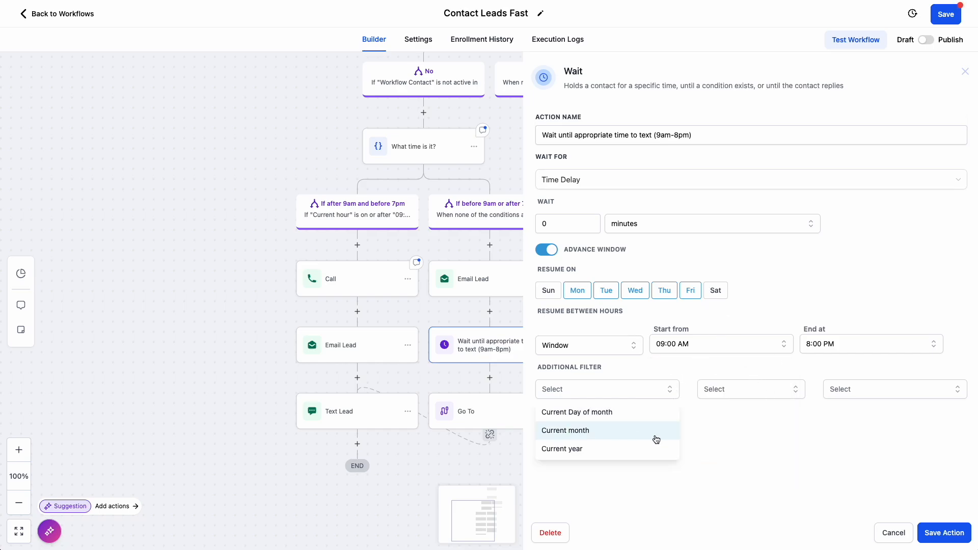
{"action": "left_click", "coordinate": [829, 465]}
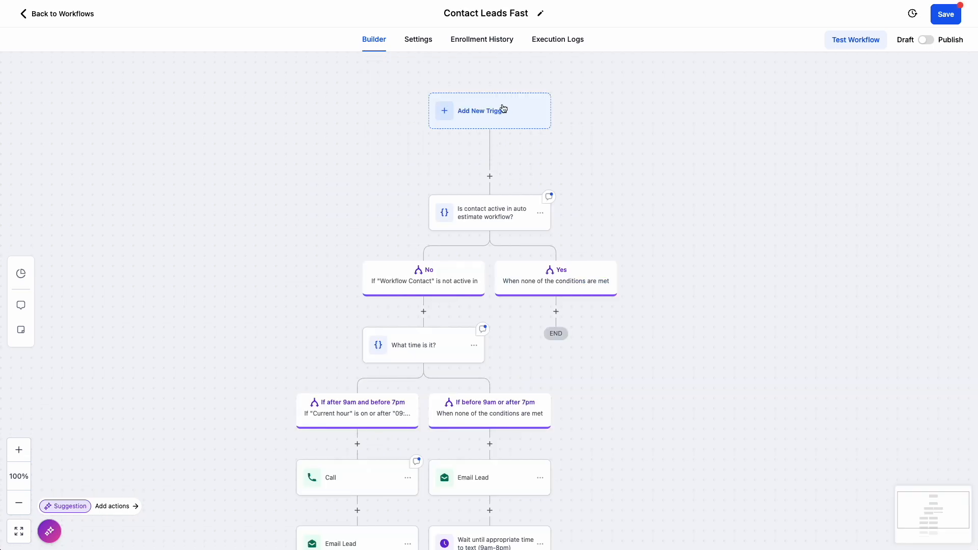
{"action": "scroll", "coordinate": [712, 367], "scroll_direction": "down", "scroll_amount": 2}
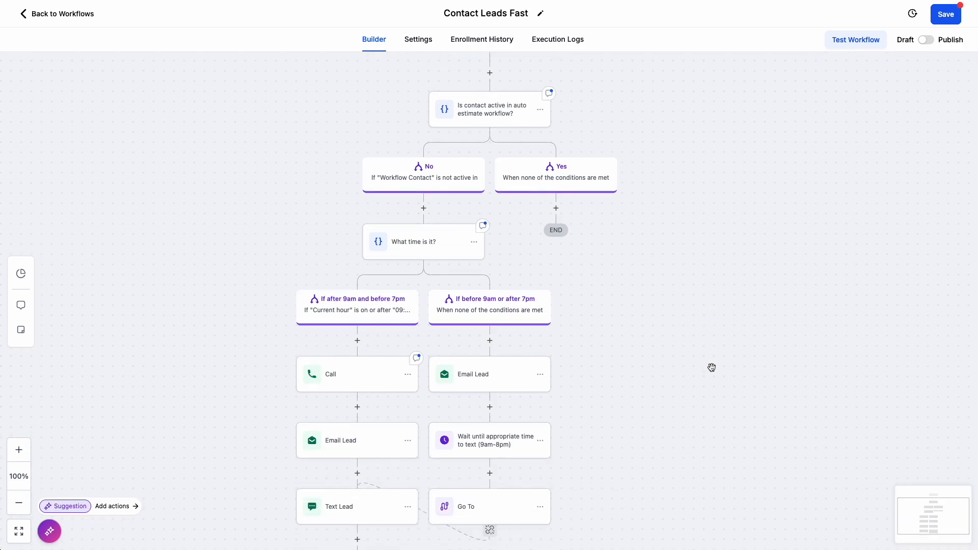